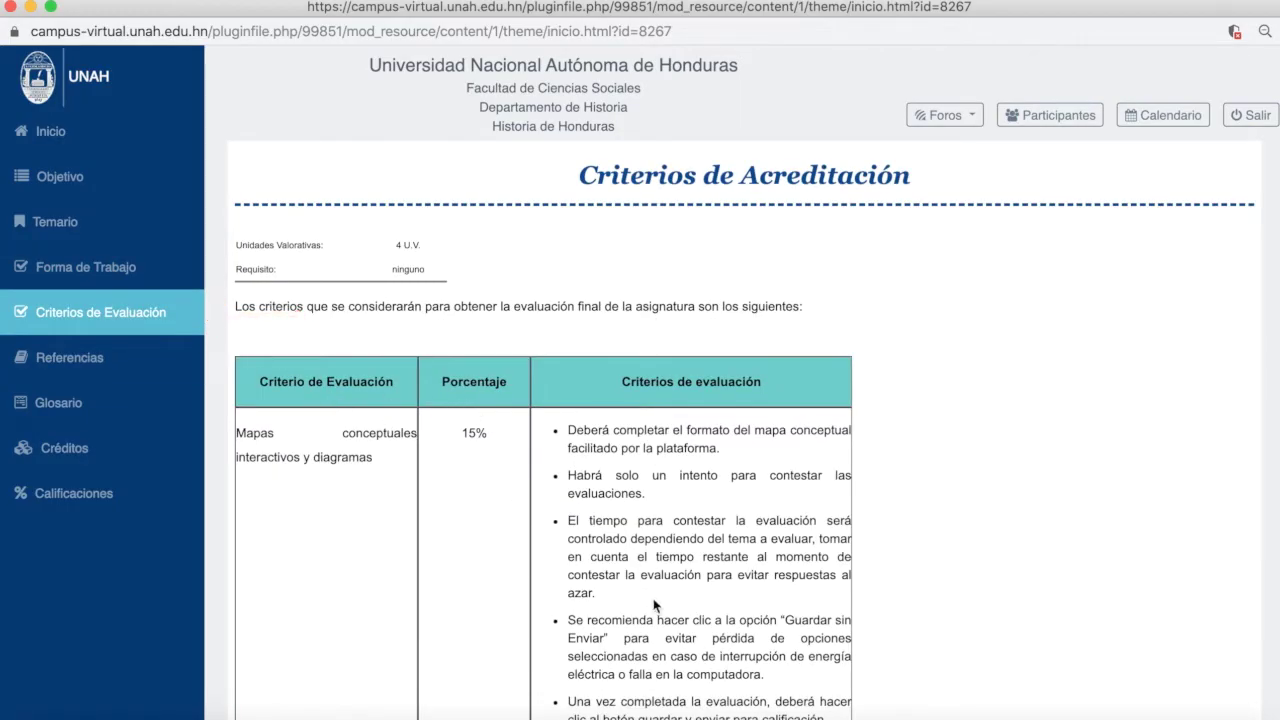
Review the evaluation criteria and the remaining course sections Referencias, Glosario, Créditos and Calificaciones
scroll(885, 601, "down", 5)
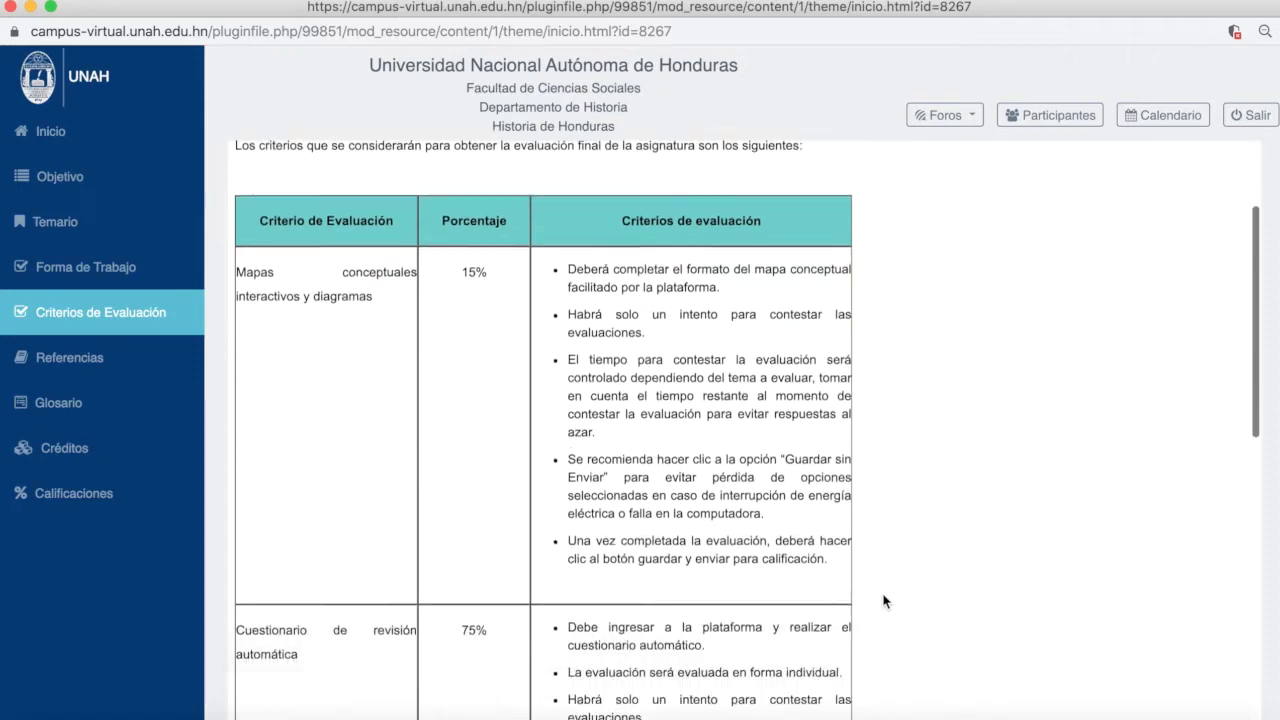
scroll(885, 601, "down", 5)
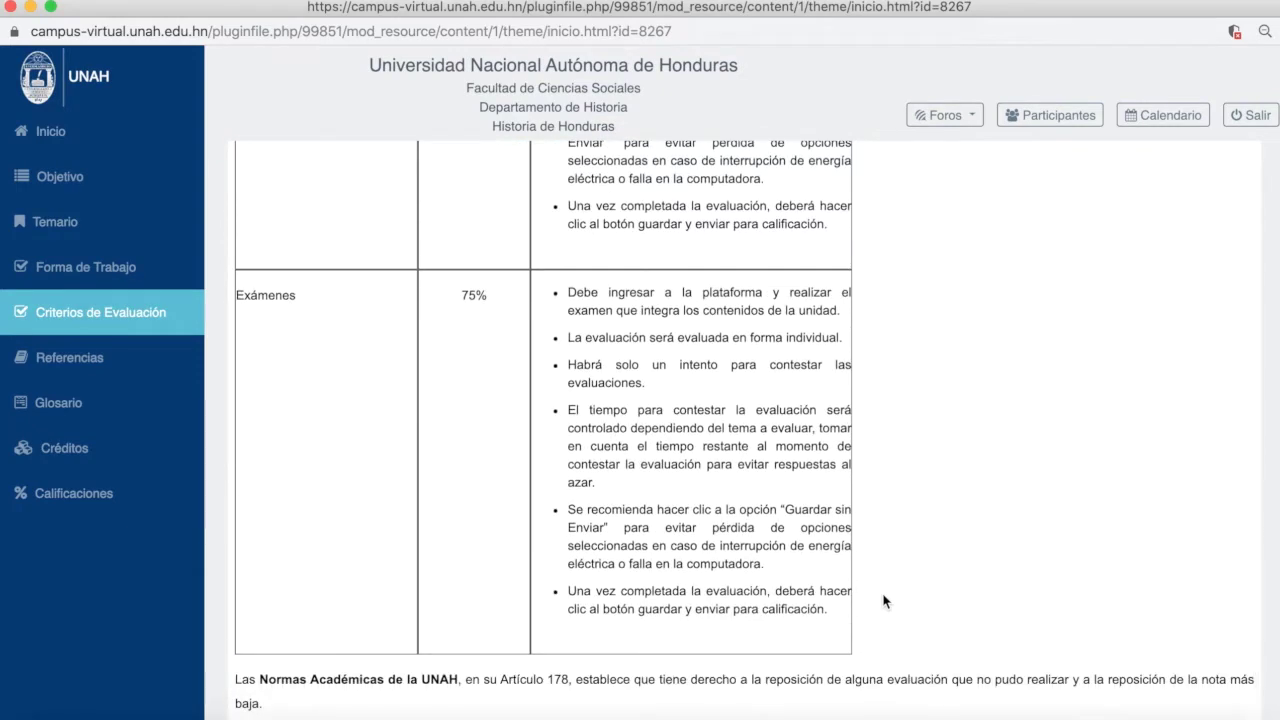
left_click(60, 360)
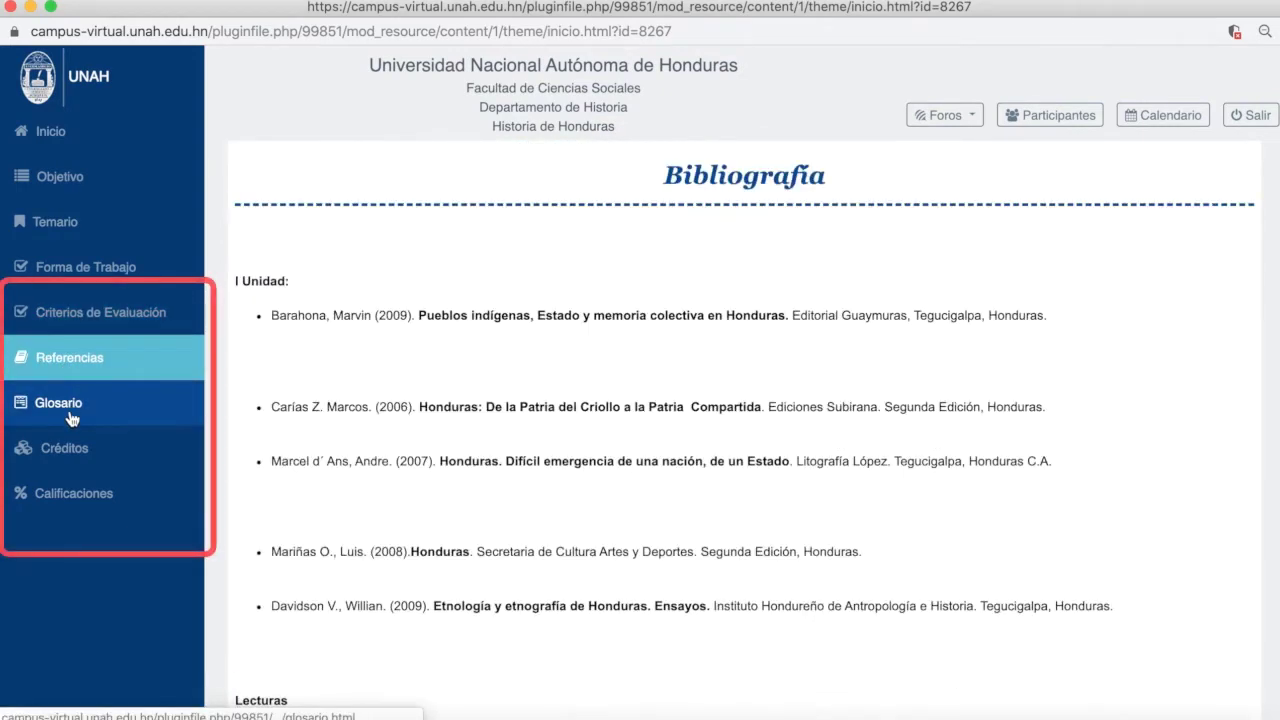
left_click(70, 416)
left_click(79, 462)
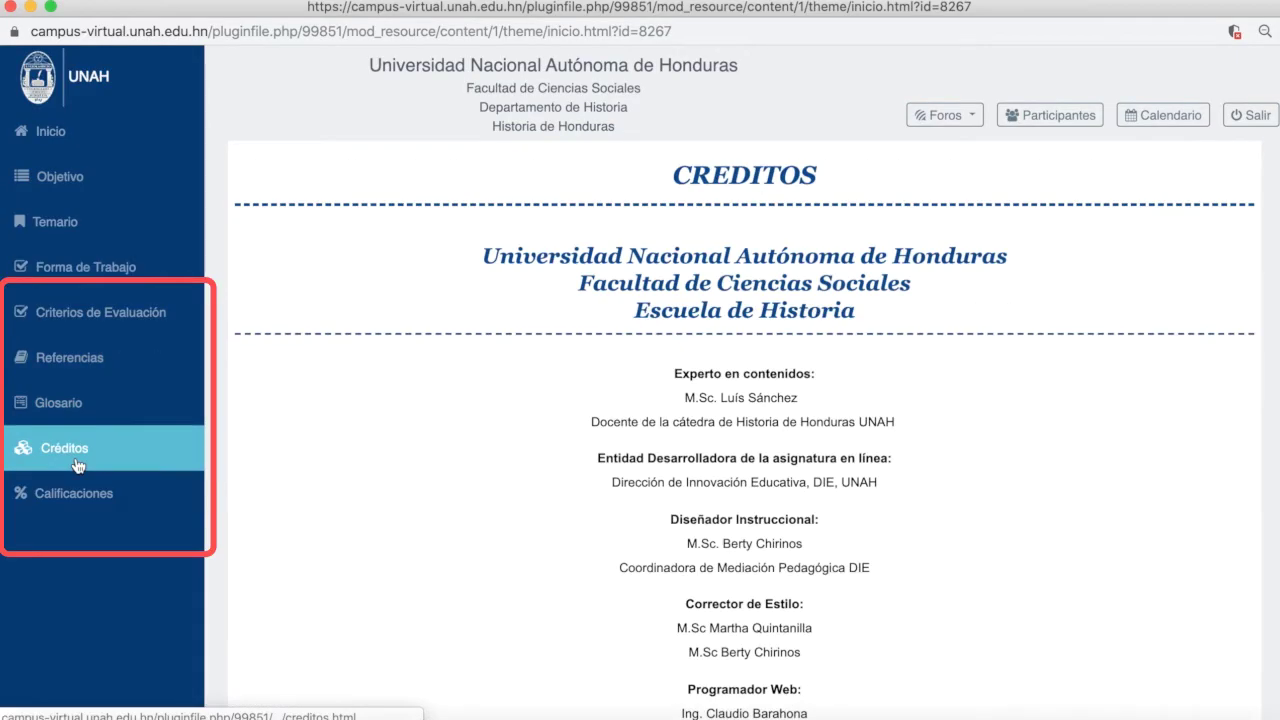
left_click(88, 500)
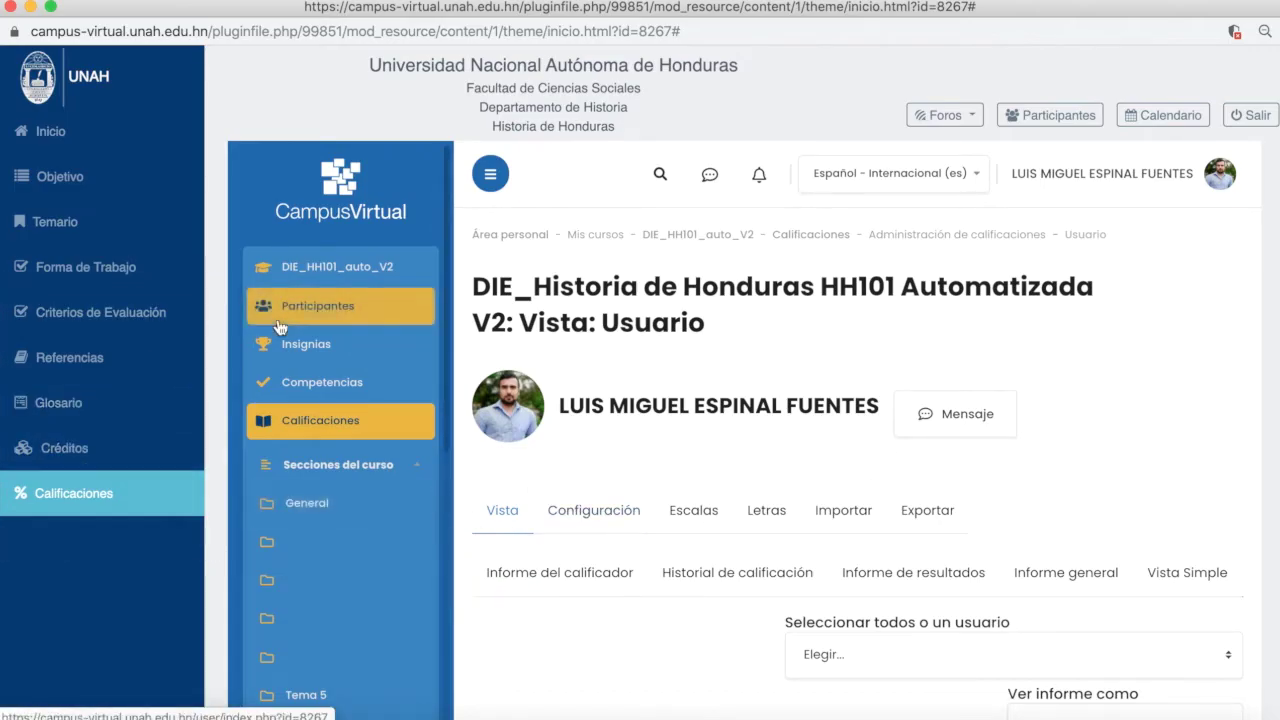
Return to the Inicio welcome page and view the list of available course forums
left_click(80, 134)
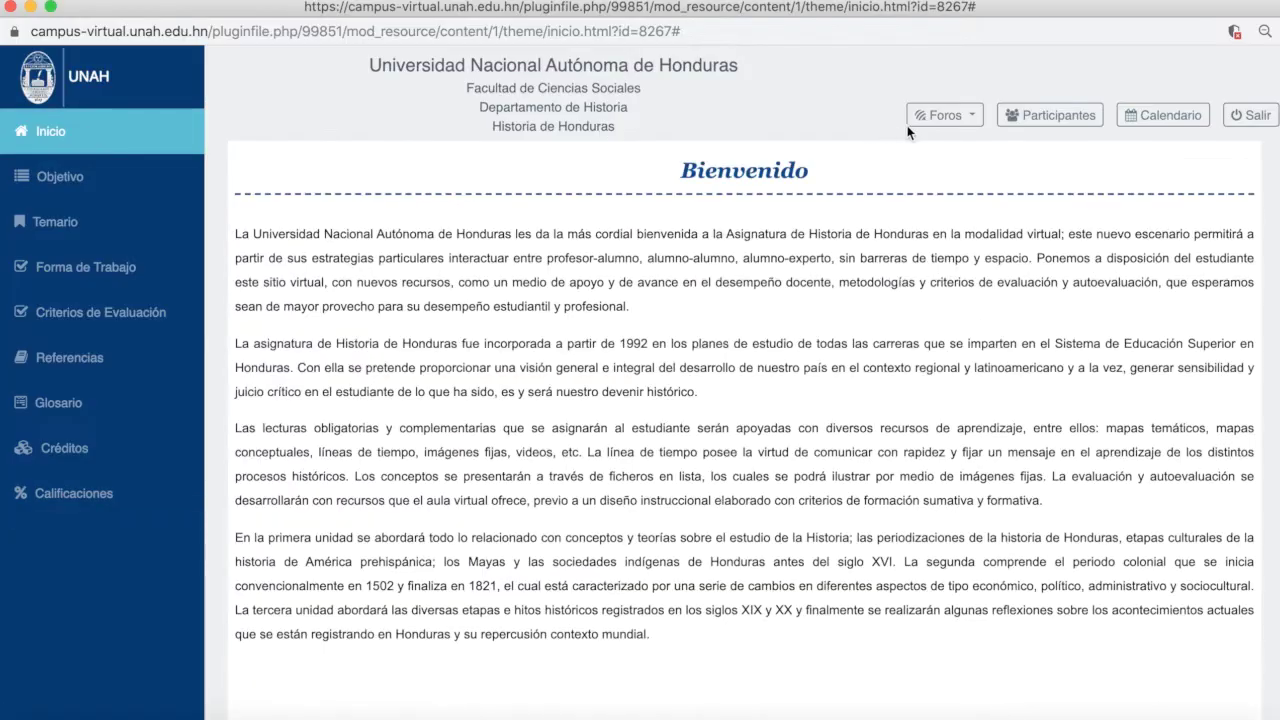
left_click(955, 124)
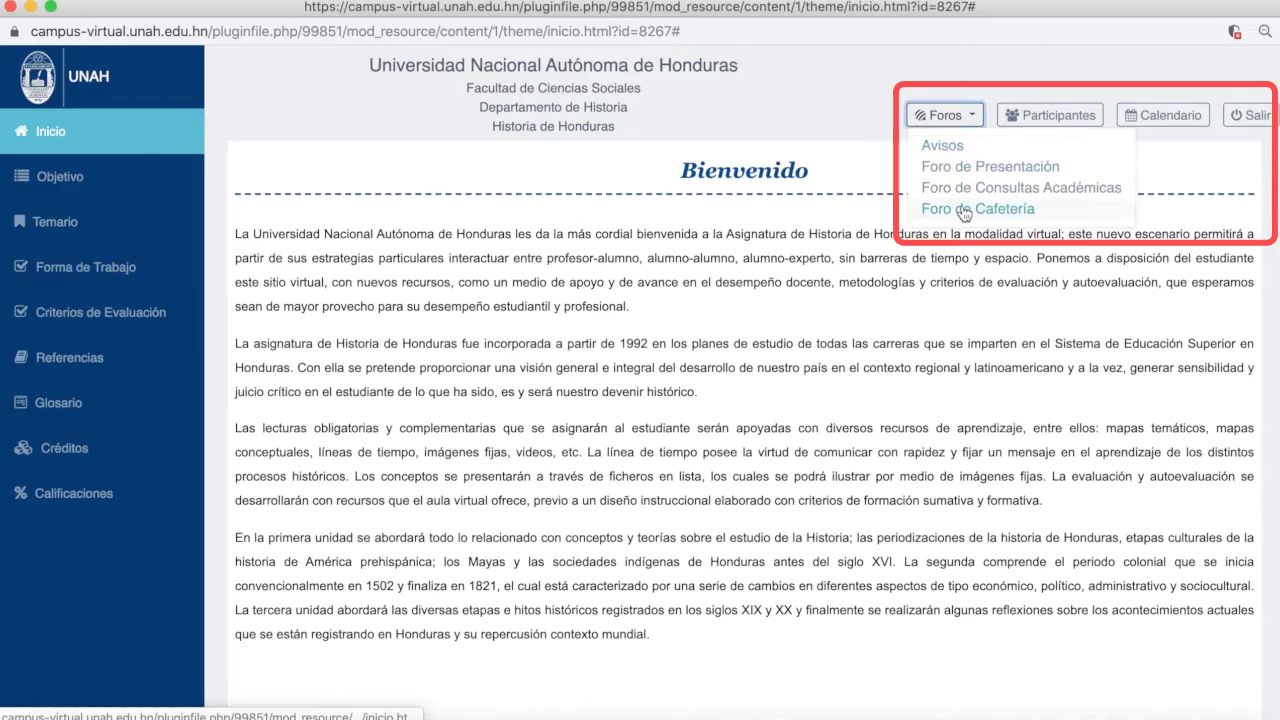
left_click(1066, 88)
Open the course participants list and view the profile of the teacher with a photo
left_click(1073, 122)
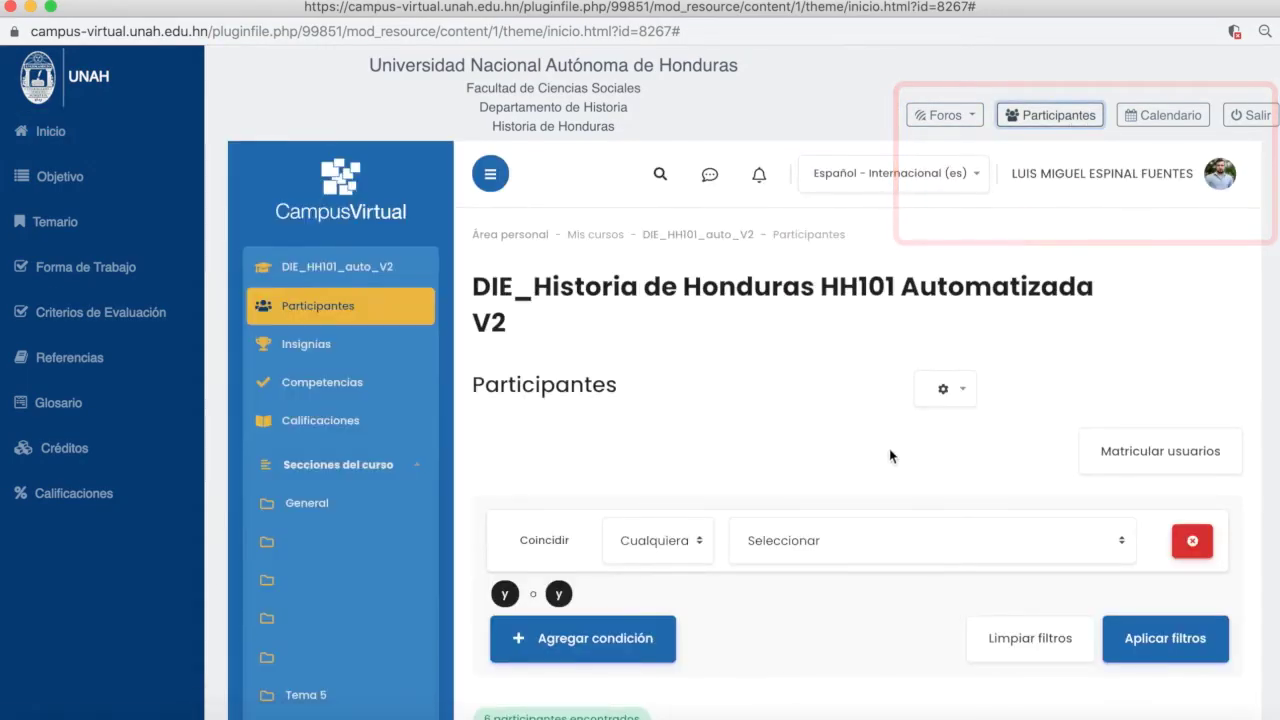
scroll(955, 459, "down", 5)
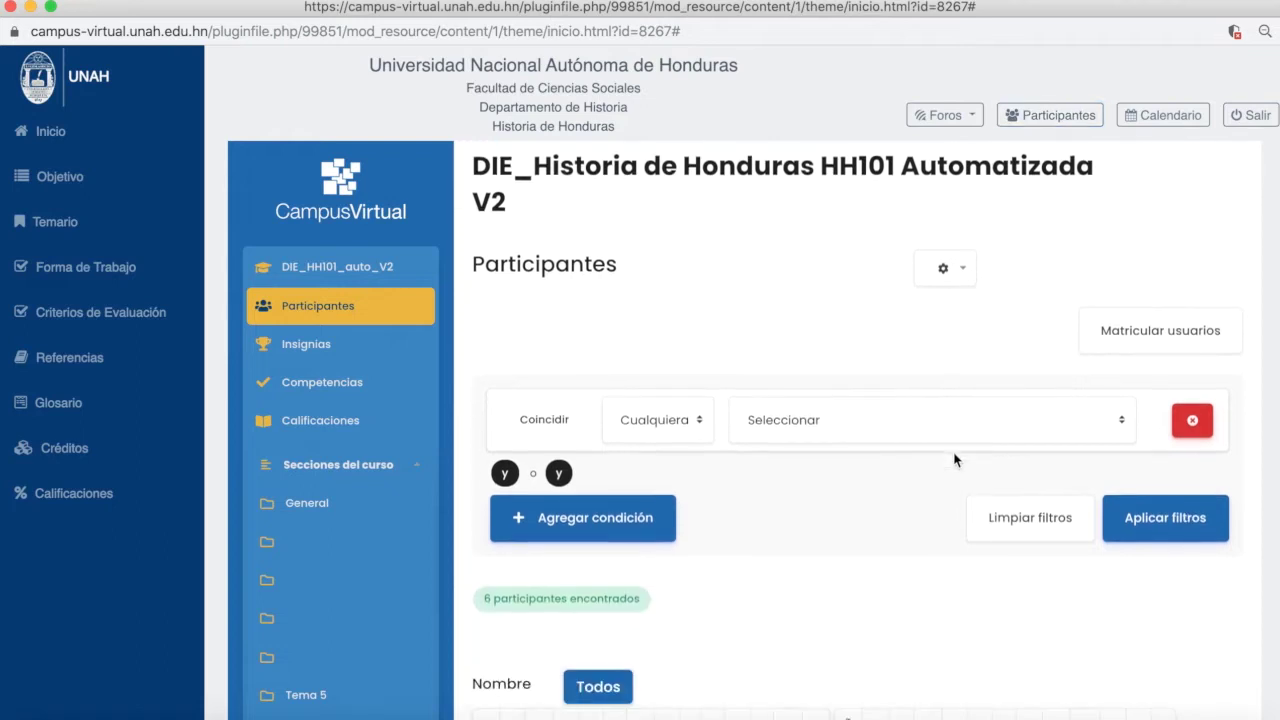
scroll(955, 459, "down", 8)
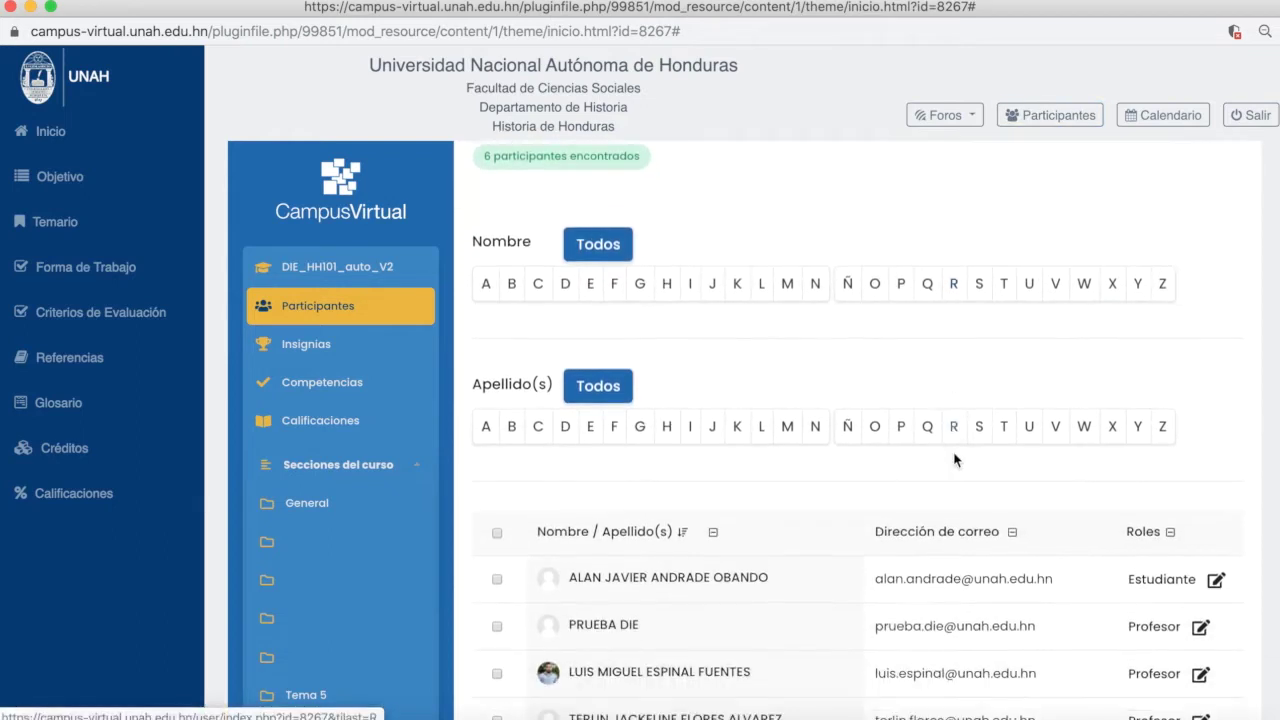
scroll(955, 459, "down", 3)
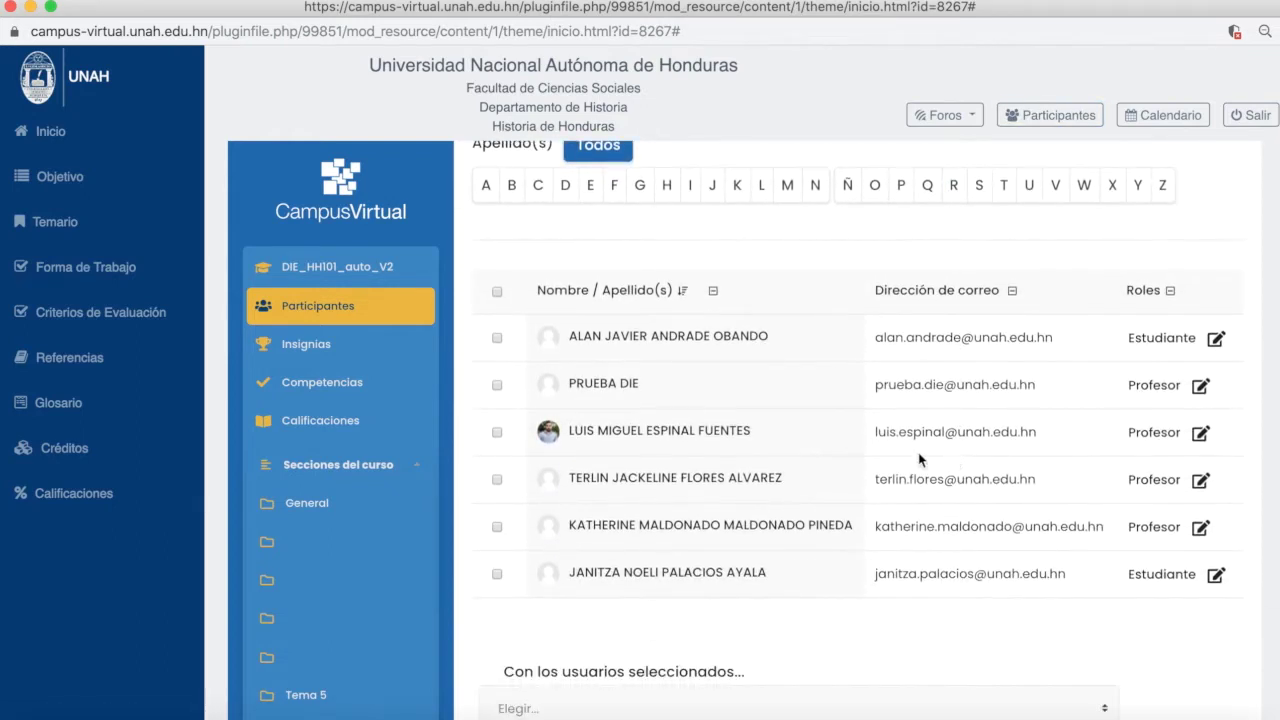
left_click(737, 438)
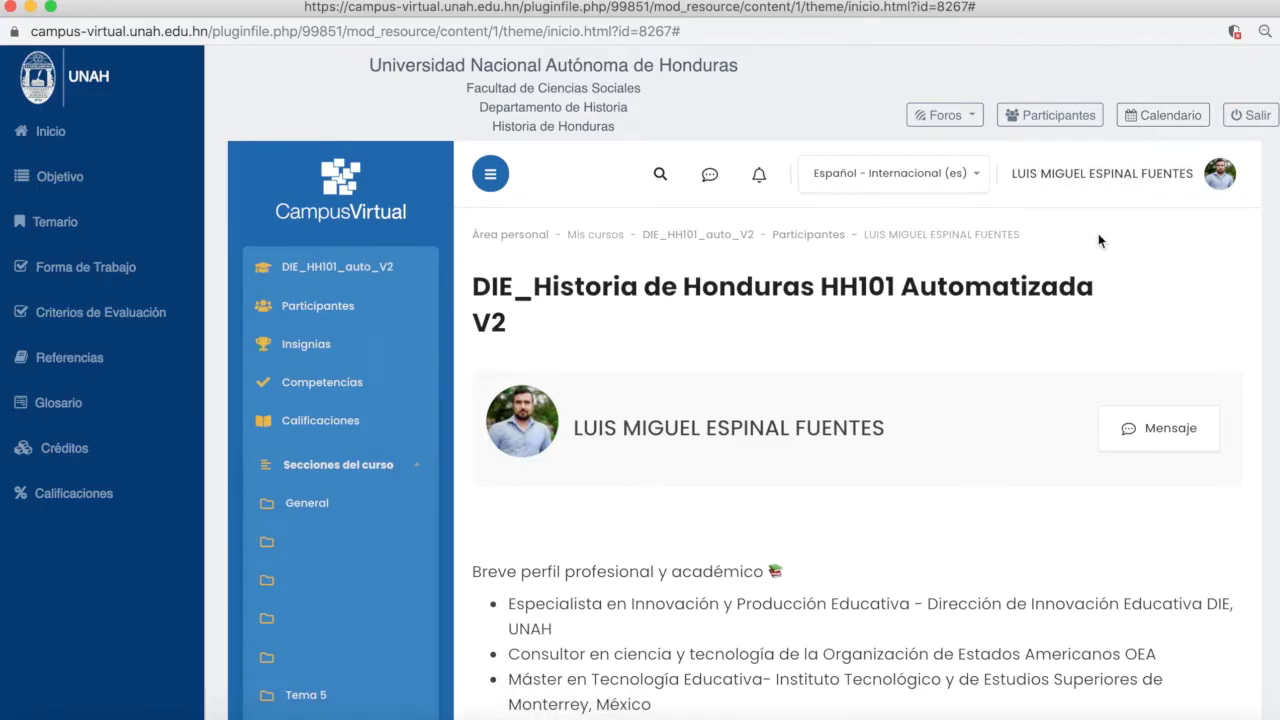
Close the course content window and open the participants list from the main course page
left_click(15, 6)
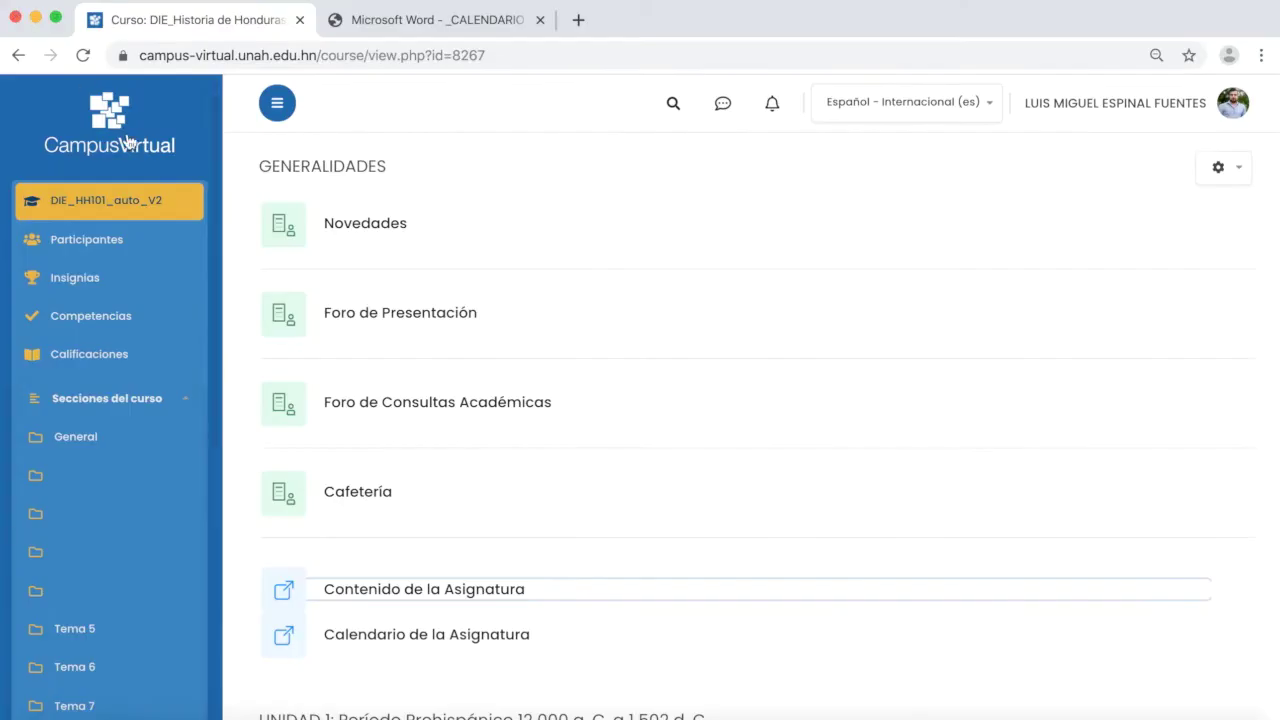
left_click(127, 250)
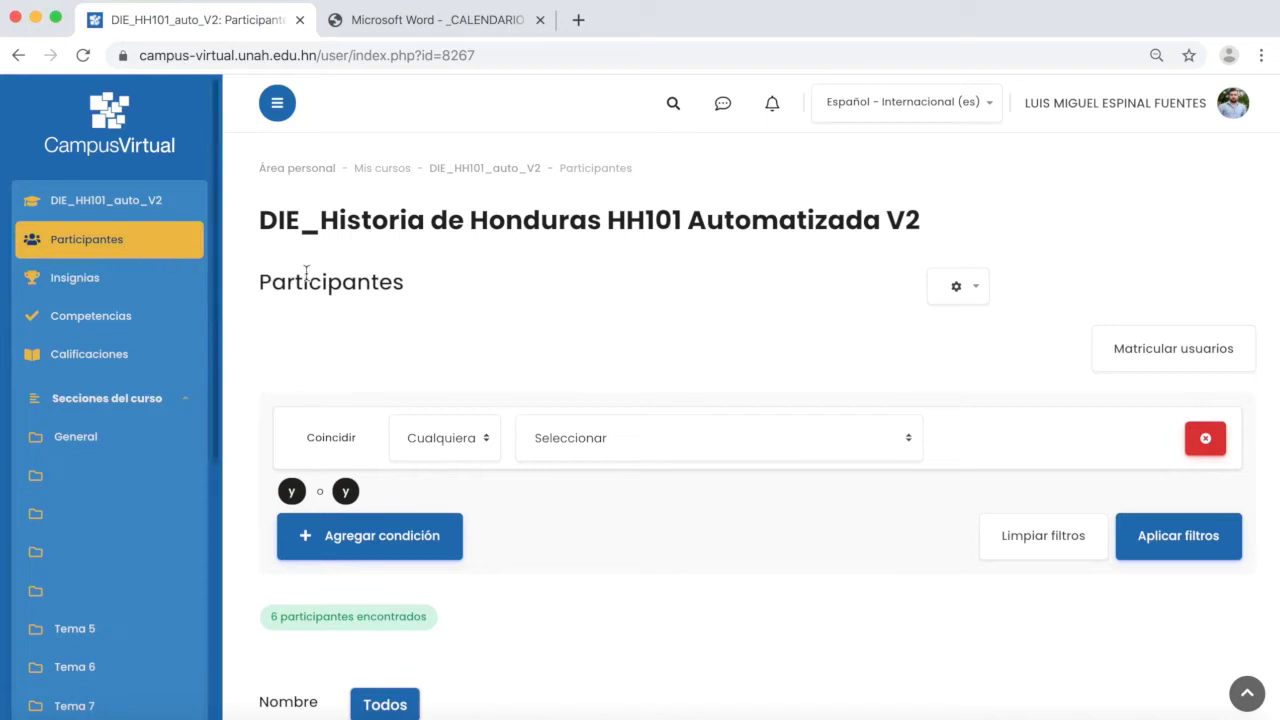
scroll(1023, 586, "down", 3)
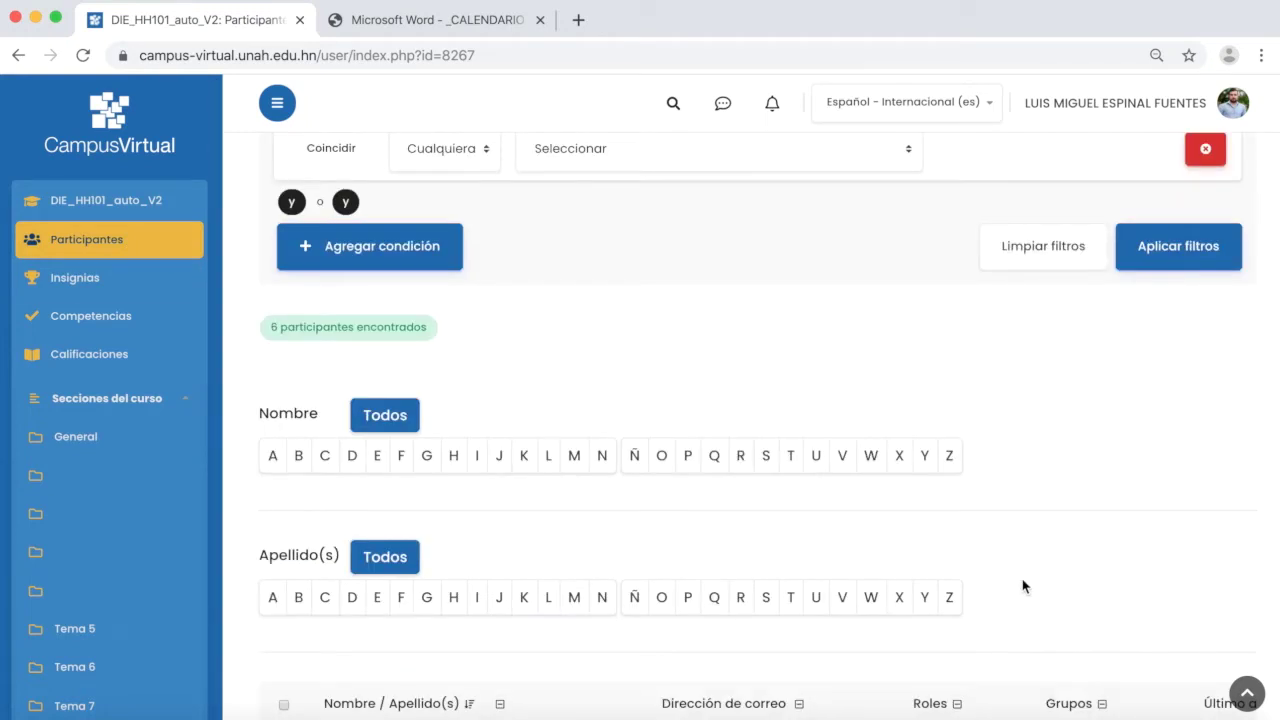
scroll(1023, 586, "down", 1)
scroll(1023, 586, "up", 2)
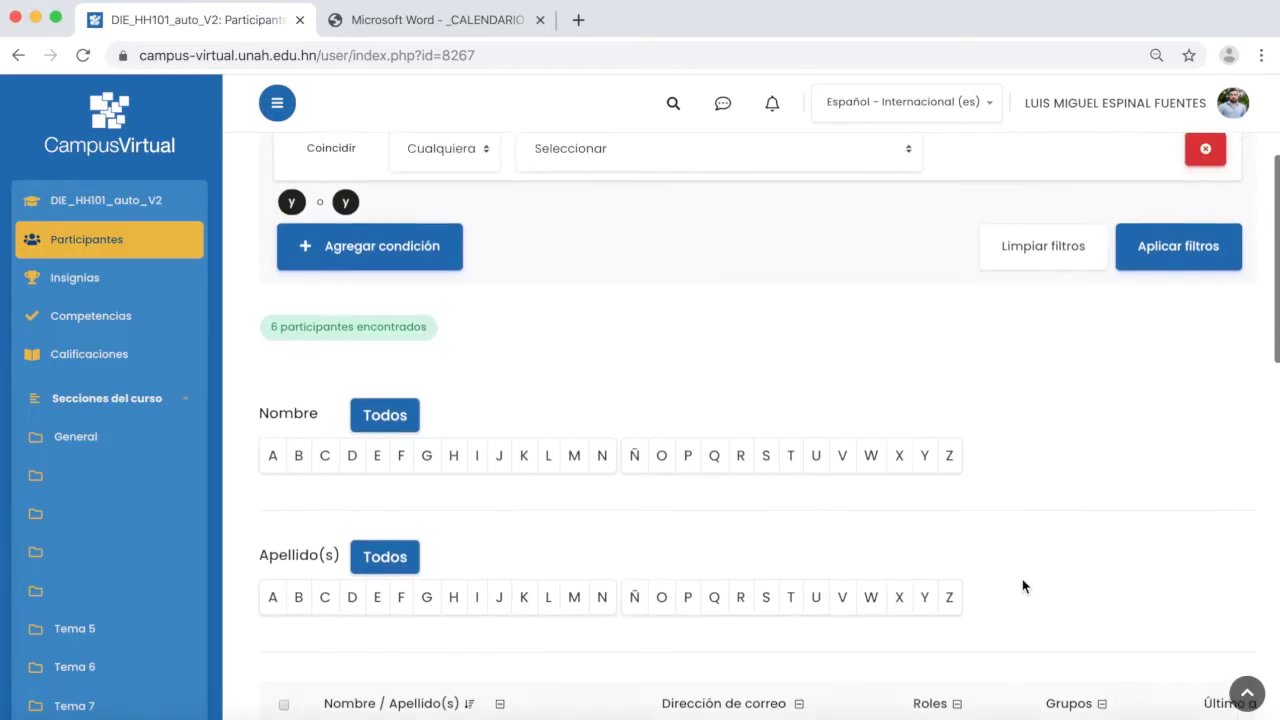
scroll(1023, 586, "up", 1)
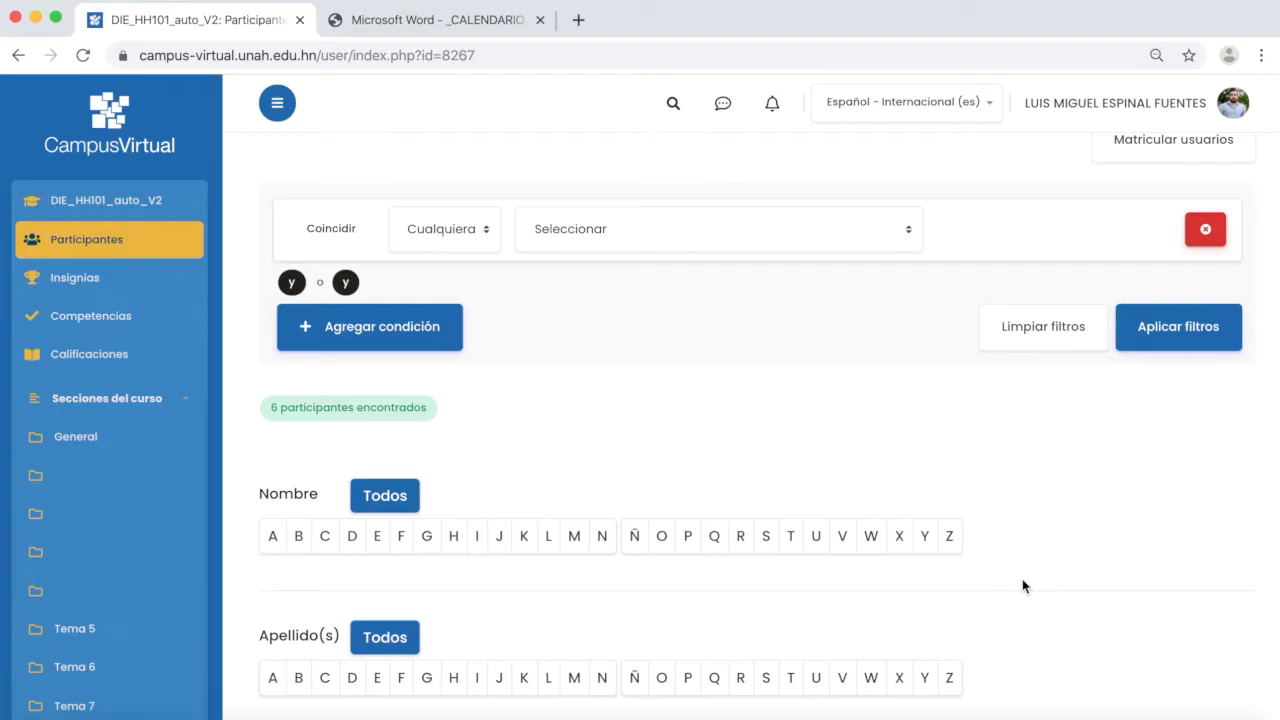
scroll(1022, 586, "up", 1)
scroll(1022, 586, "down", 5)
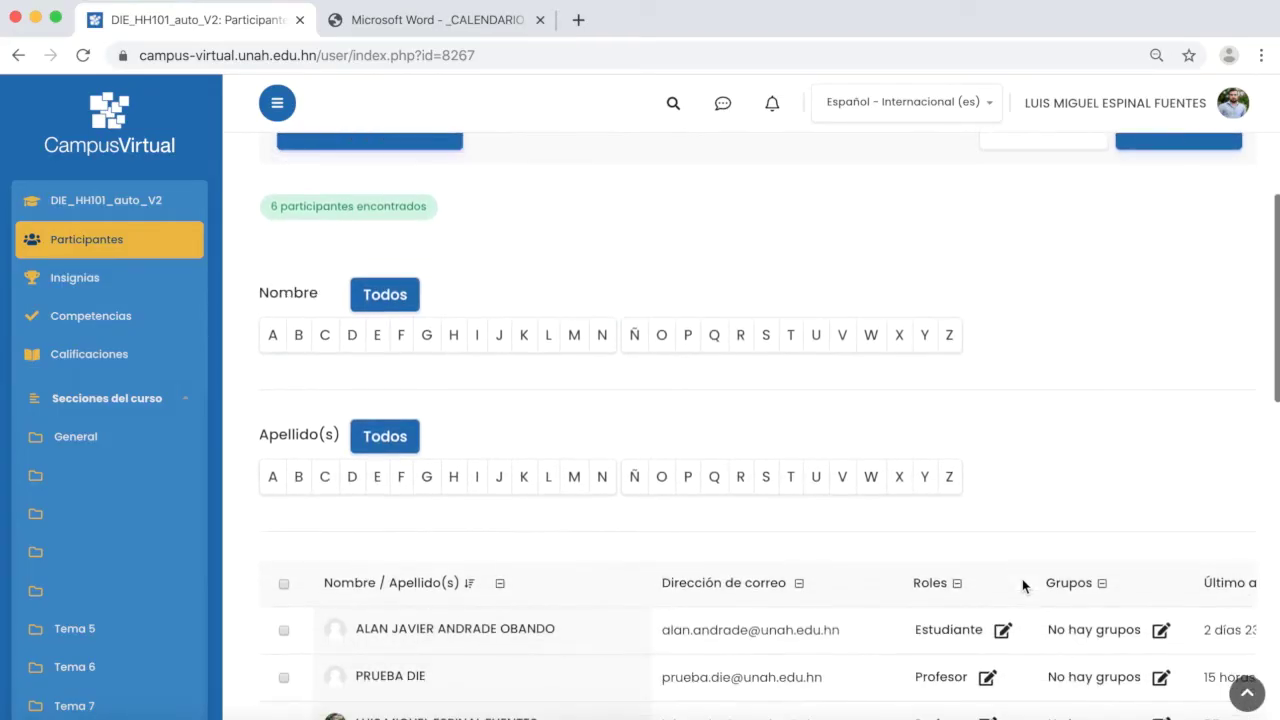
Filter the participants by first-name initial A and view the matching entries
left_click(279, 340)
scroll(640, 535, "down", 5)
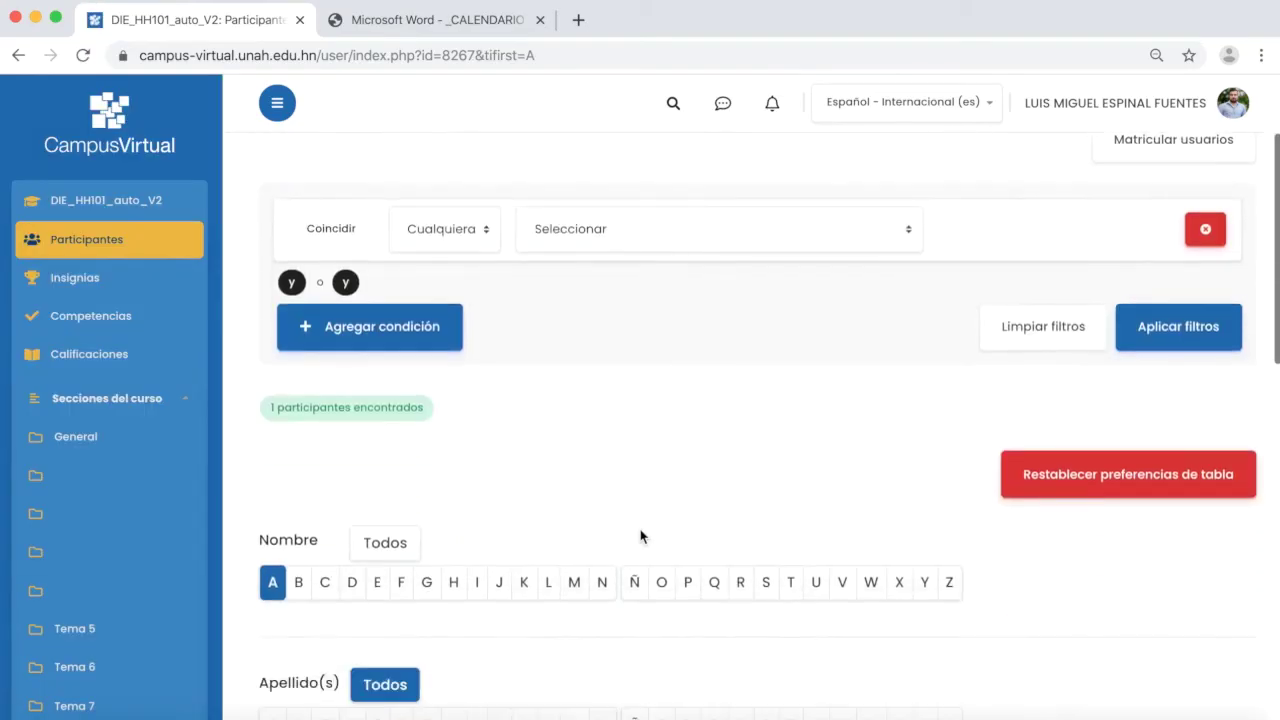
scroll(640, 537, "down", 4)
scroll(640, 537, "up", 4)
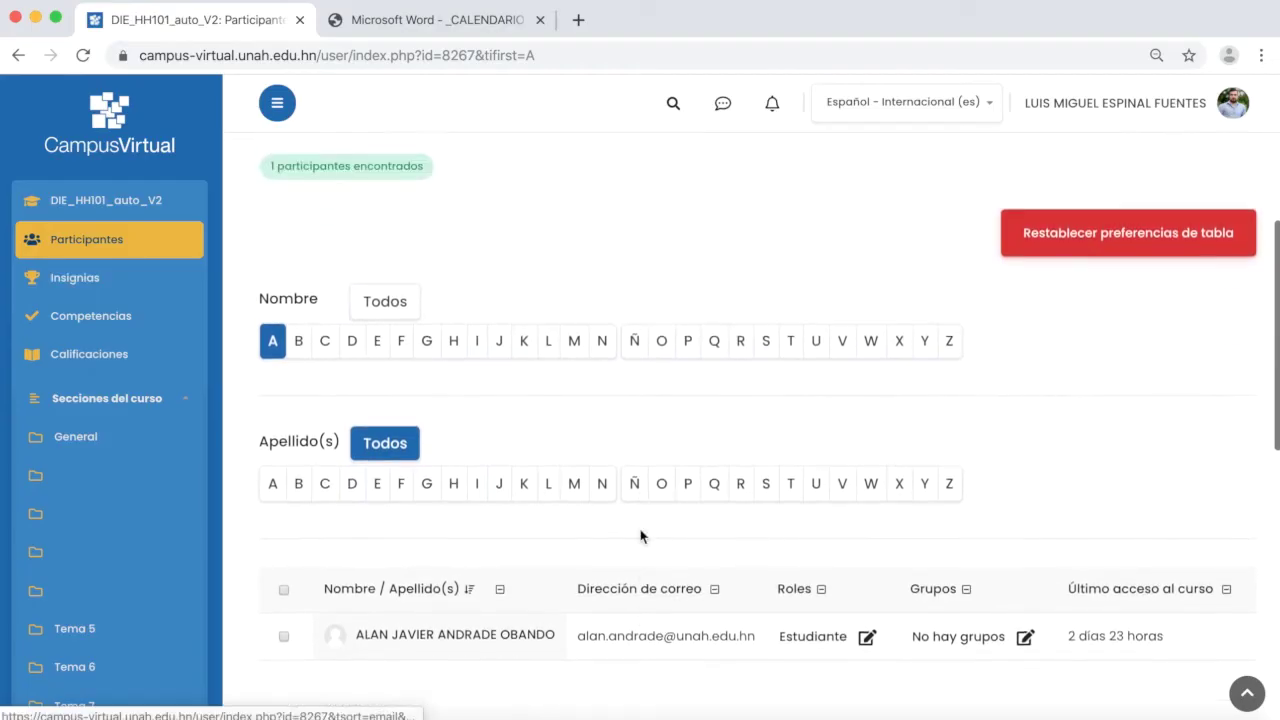
scroll(640, 537, "up", 3)
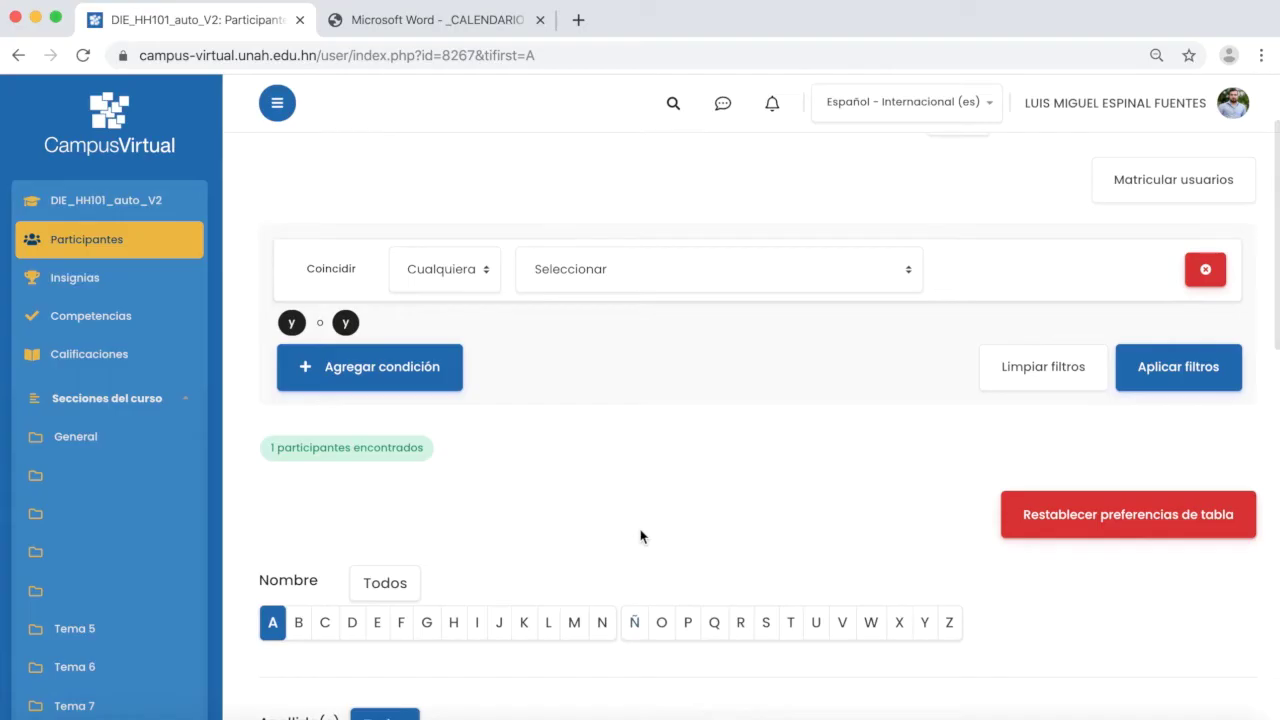
Reset the first-name filter to Todos and review the full participants table
left_click(385, 583)
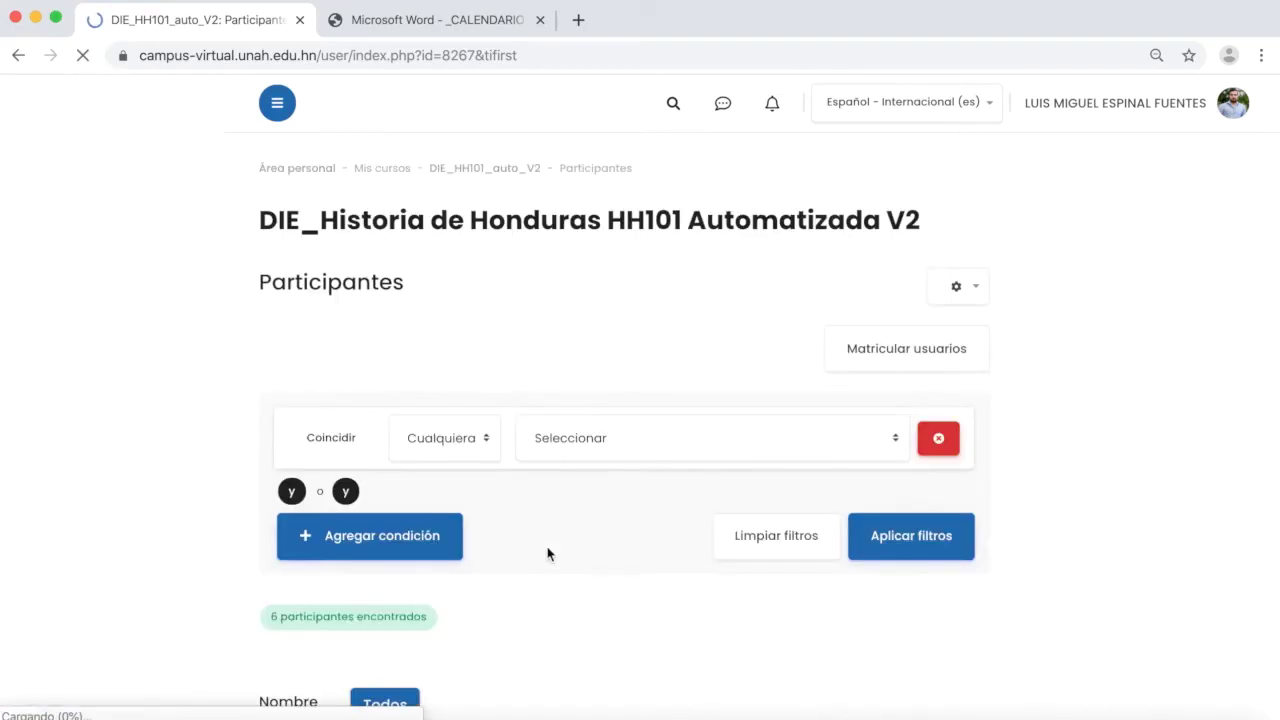
scroll(548, 554, "down", 5)
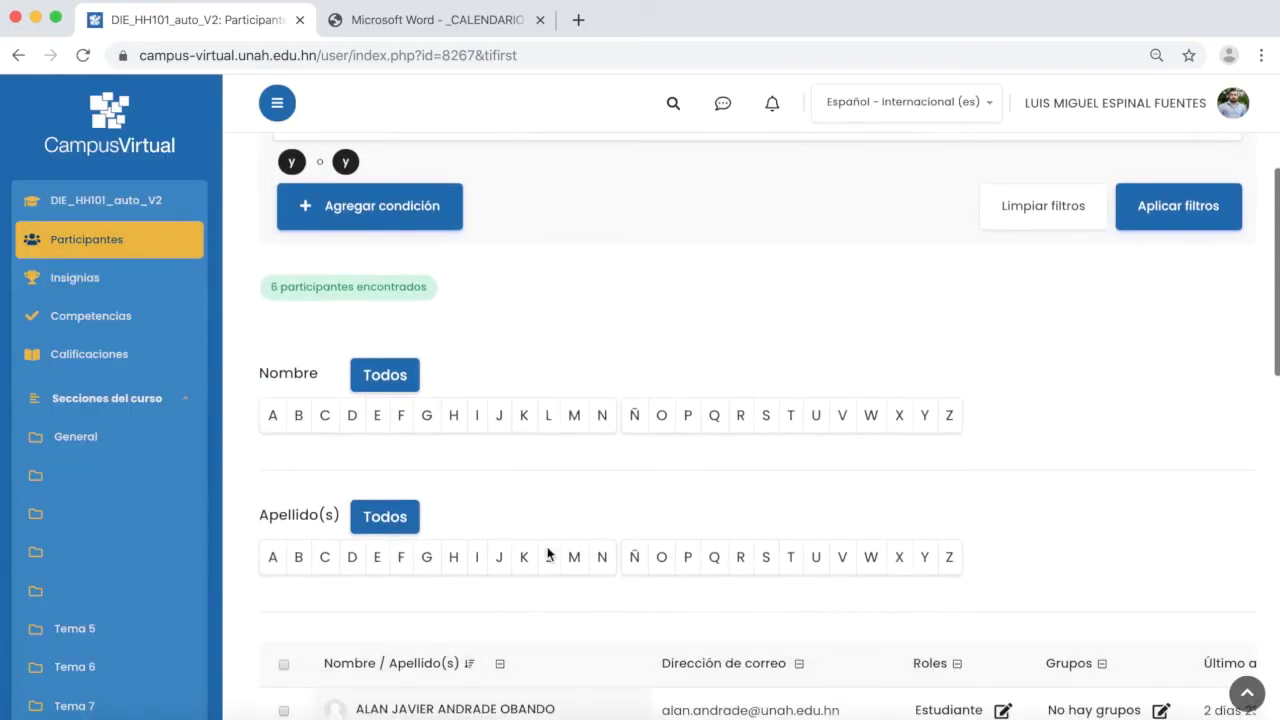
scroll(548, 554, "down", 3)
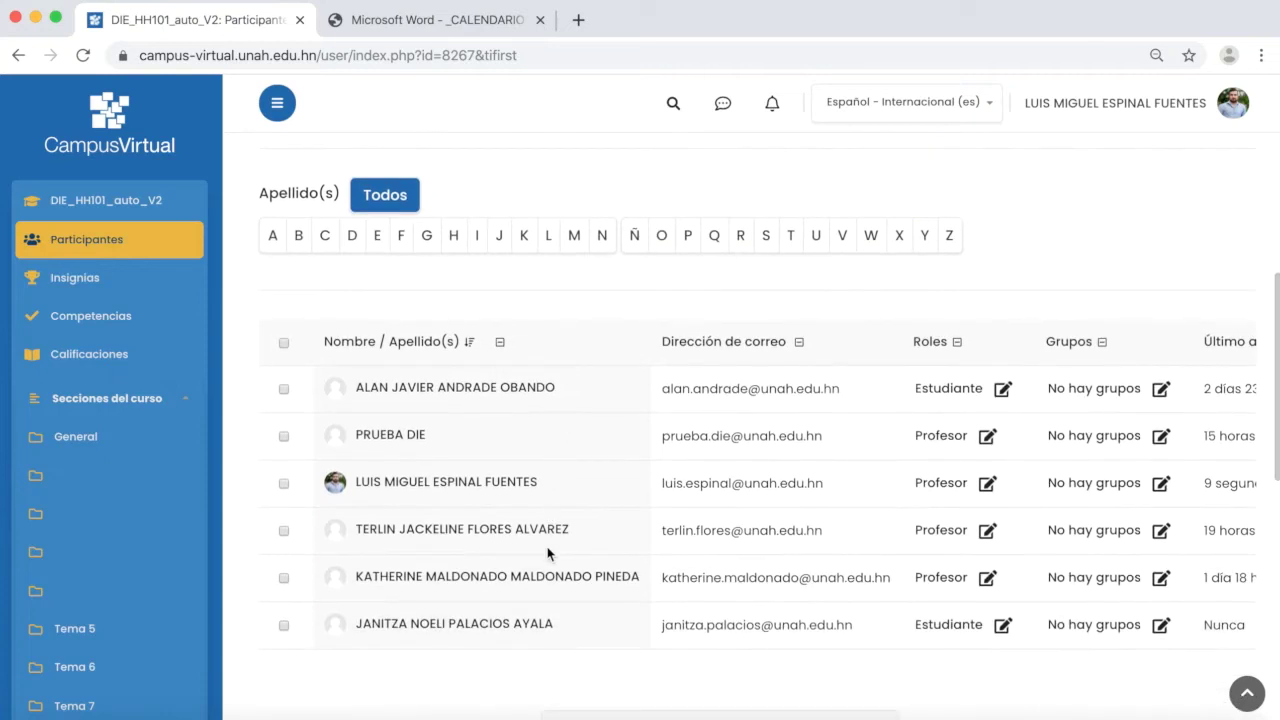
scroll(548, 554, "down", 1)
scroll(548, 554, "down", 1)
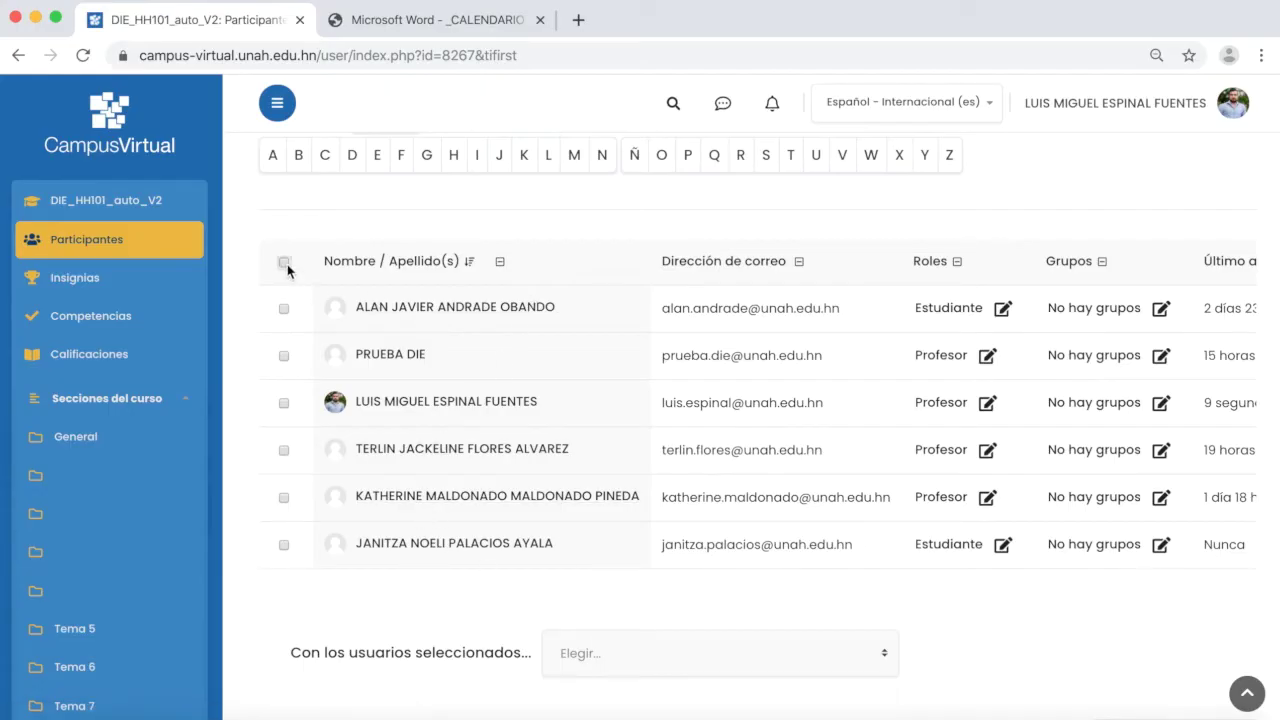
Select all participants and download their table data as a Microsoft Excel (.xlsx) file
left_click(672, 660)
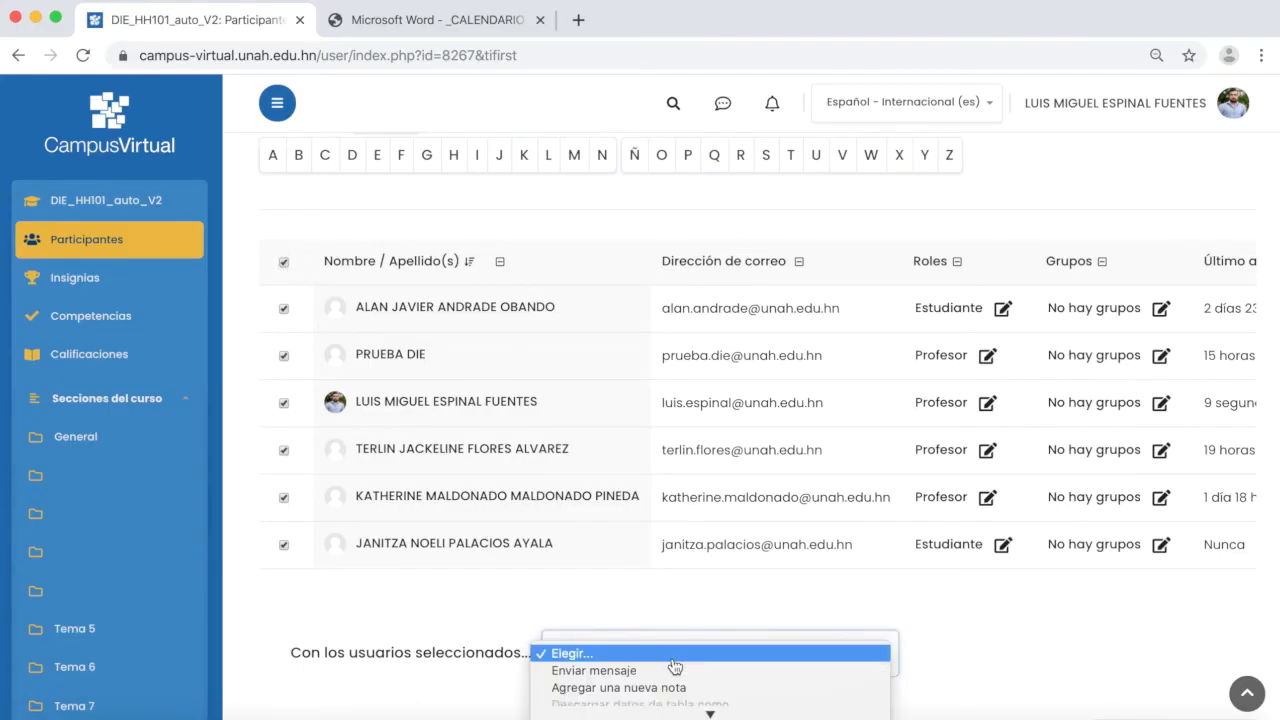
scroll(700, 600, "down", 2)
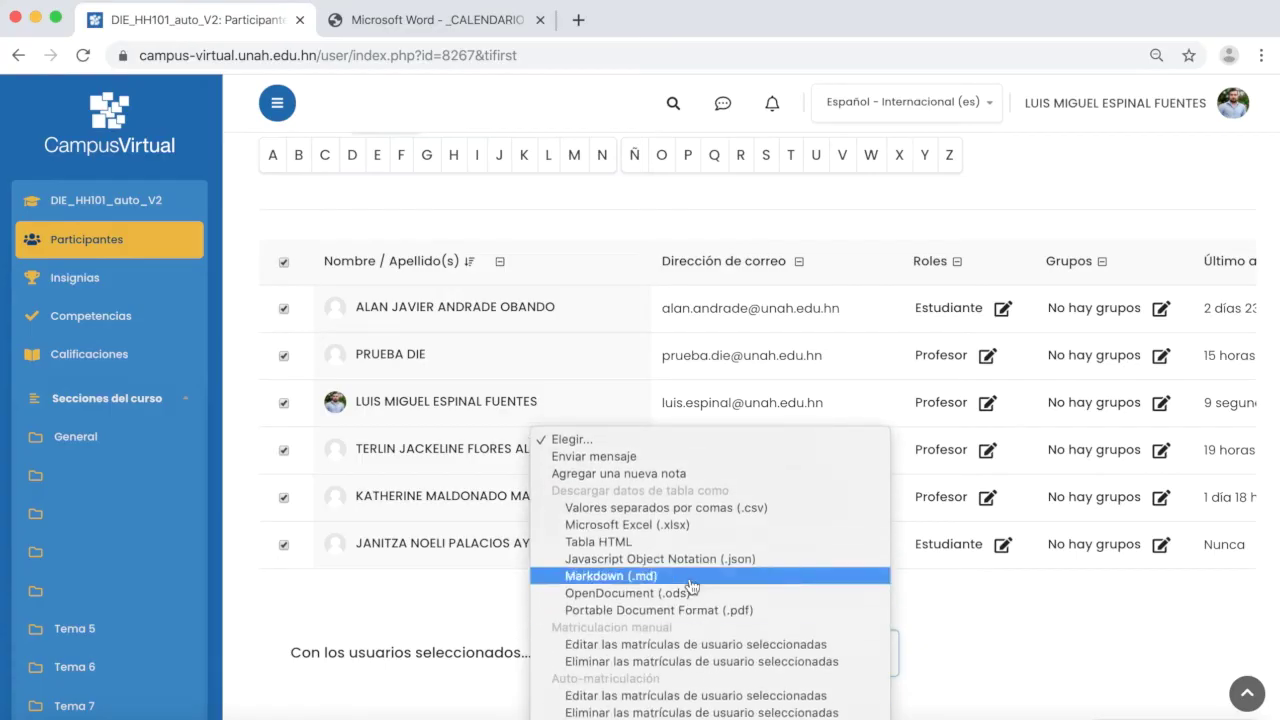
left_click(707, 531)
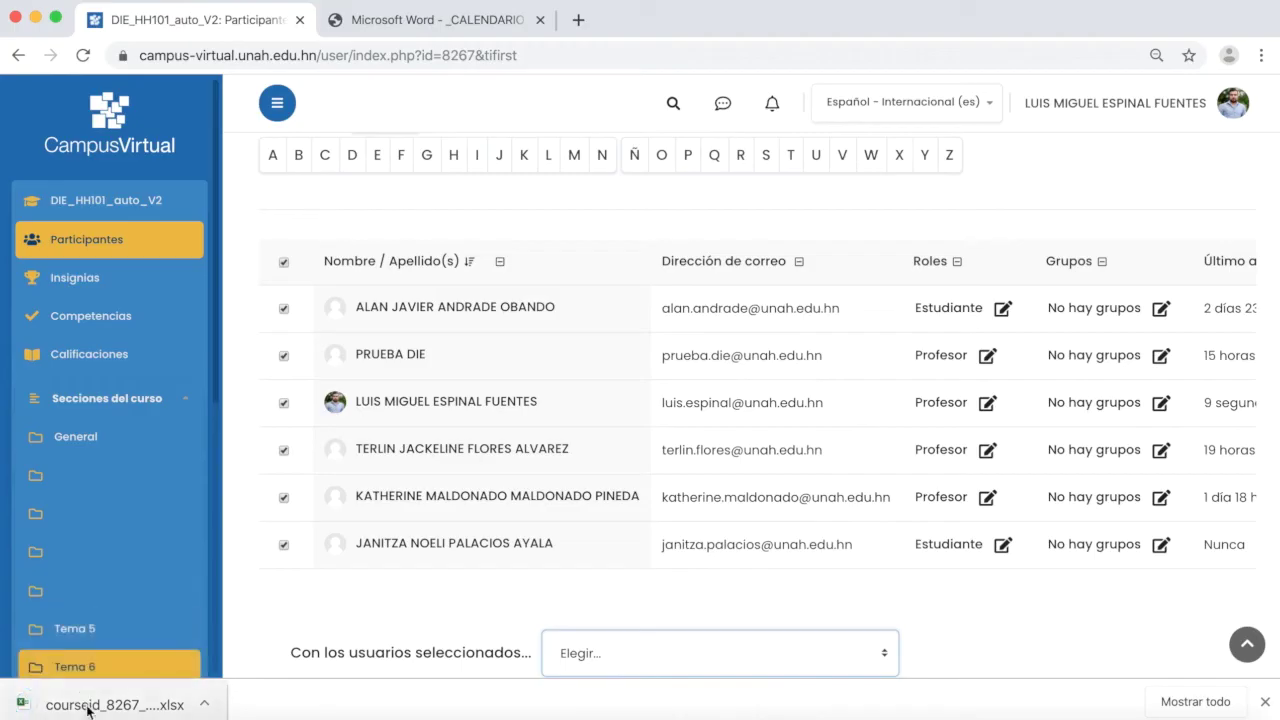
Open the downloaded participants workbook in Excel, check its name and e-mail columns, and return to the browser
left_click(88, 705)
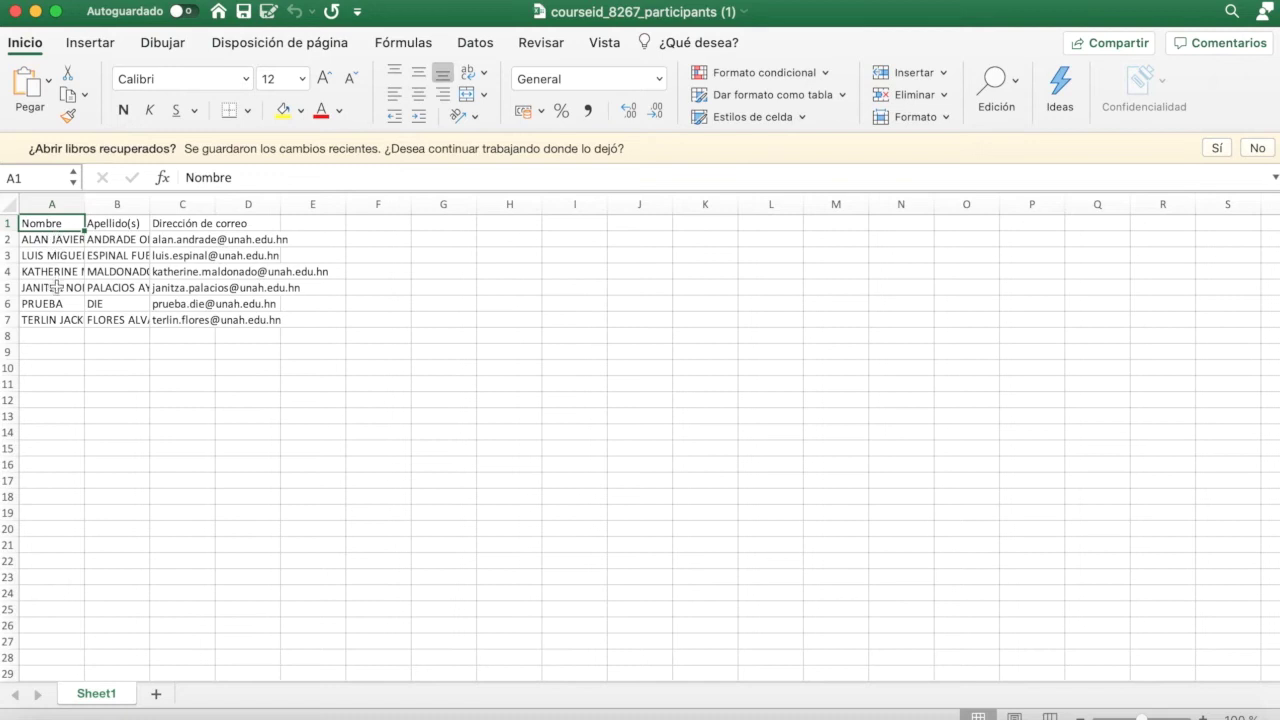
left_click(108, 225)
left_click(189, 240)
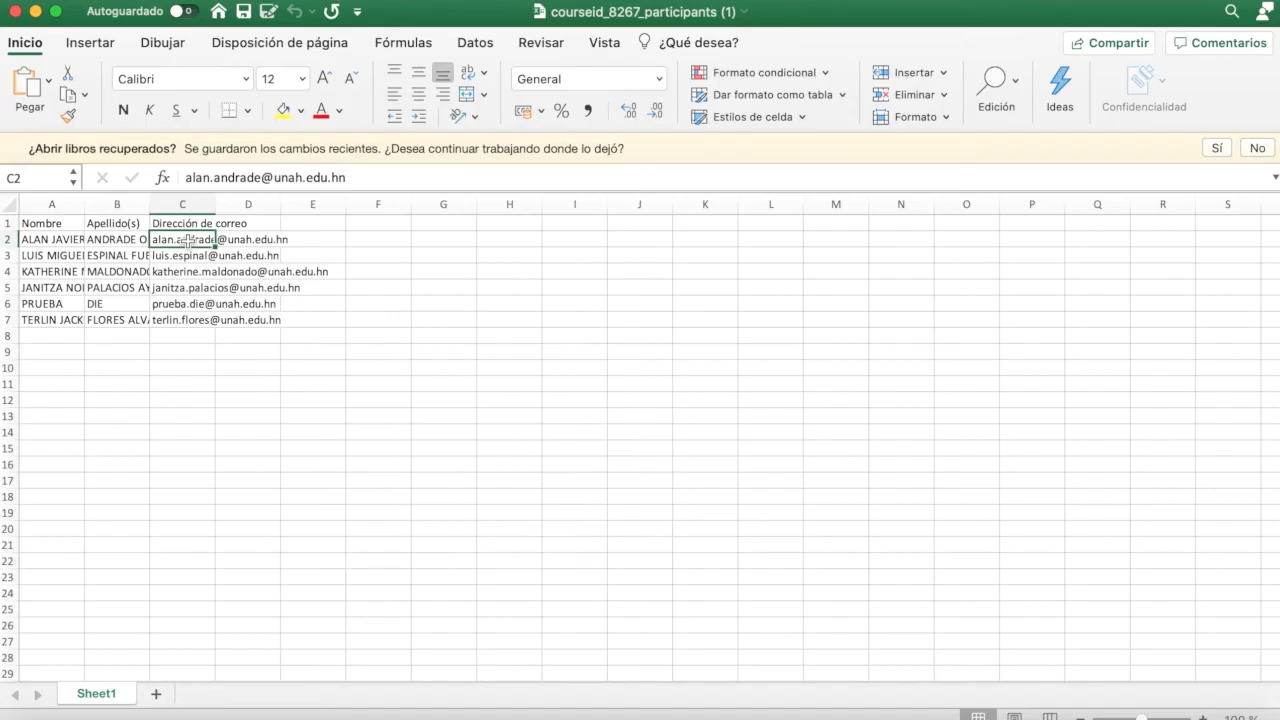
left_click(37, 12)
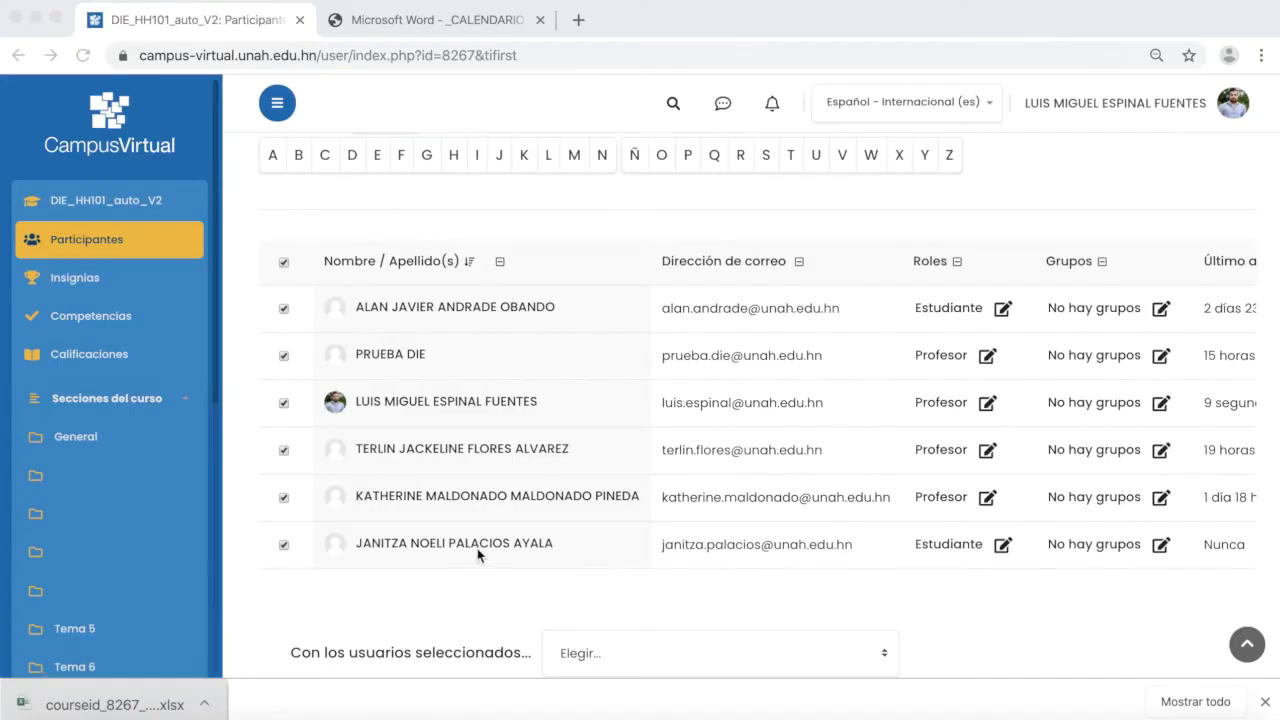
Send all selected participants the message "Bienvenidos a la clase de Historial de Honduras. (Prueba)"
left_click(595, 662)
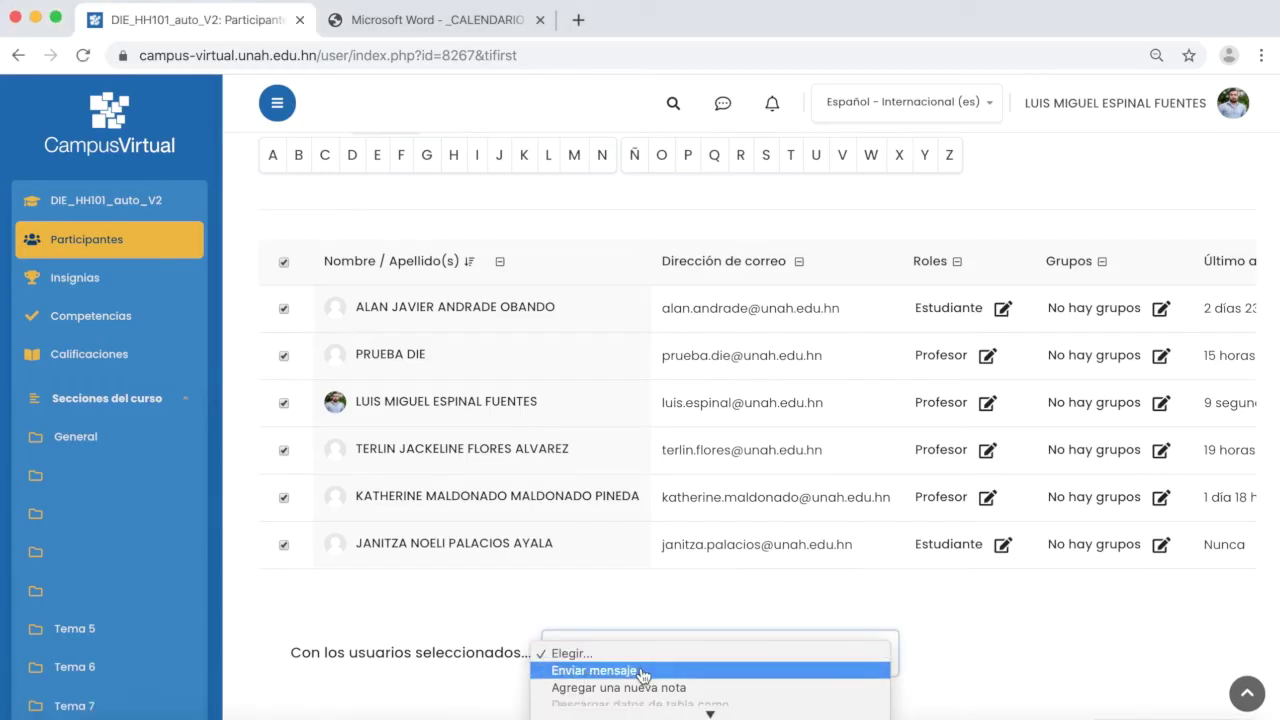
left_click(641, 671)
left_click(551, 266)
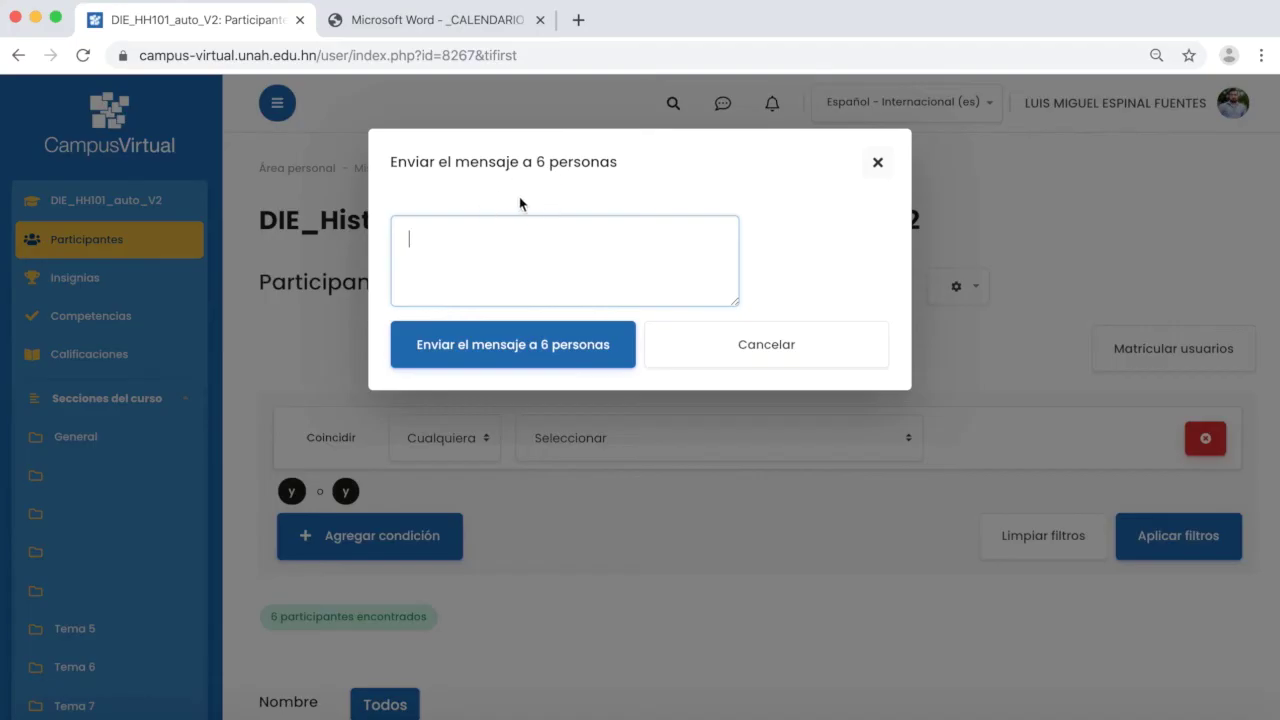
type("b")
type("Bienvenidos a la clase de")
type(" Histor")
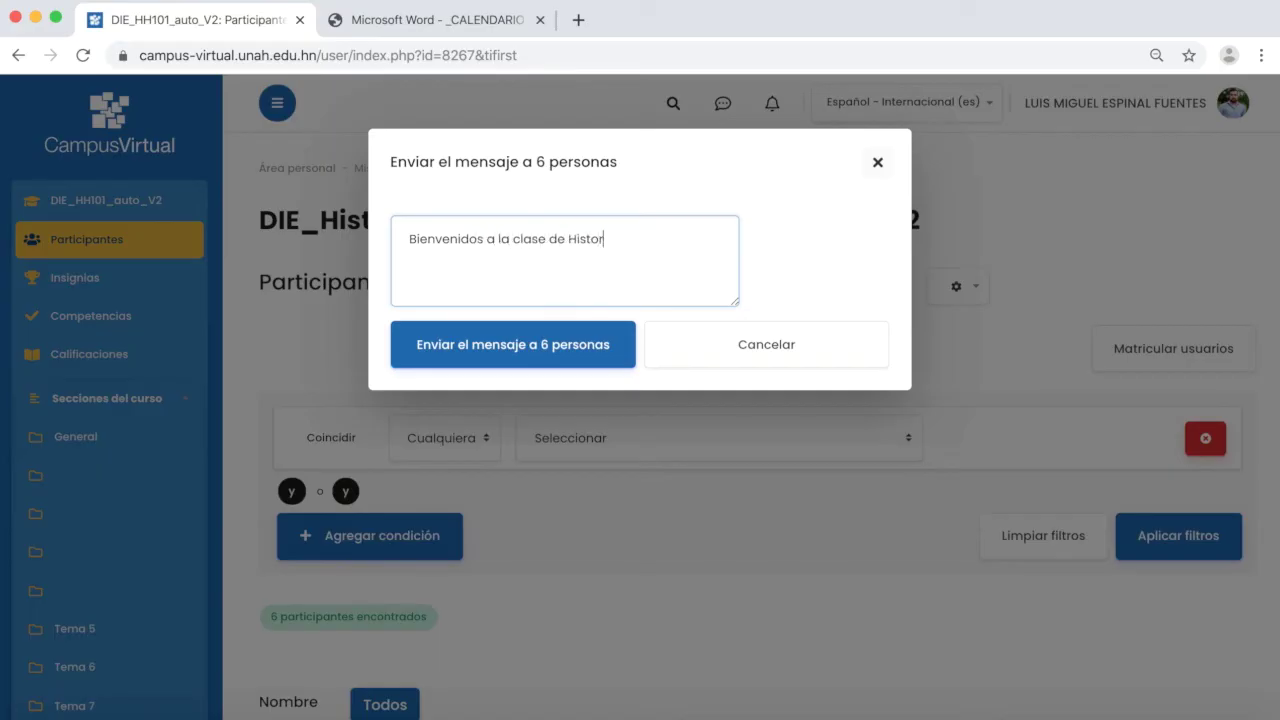
type("ial de Honduras.")
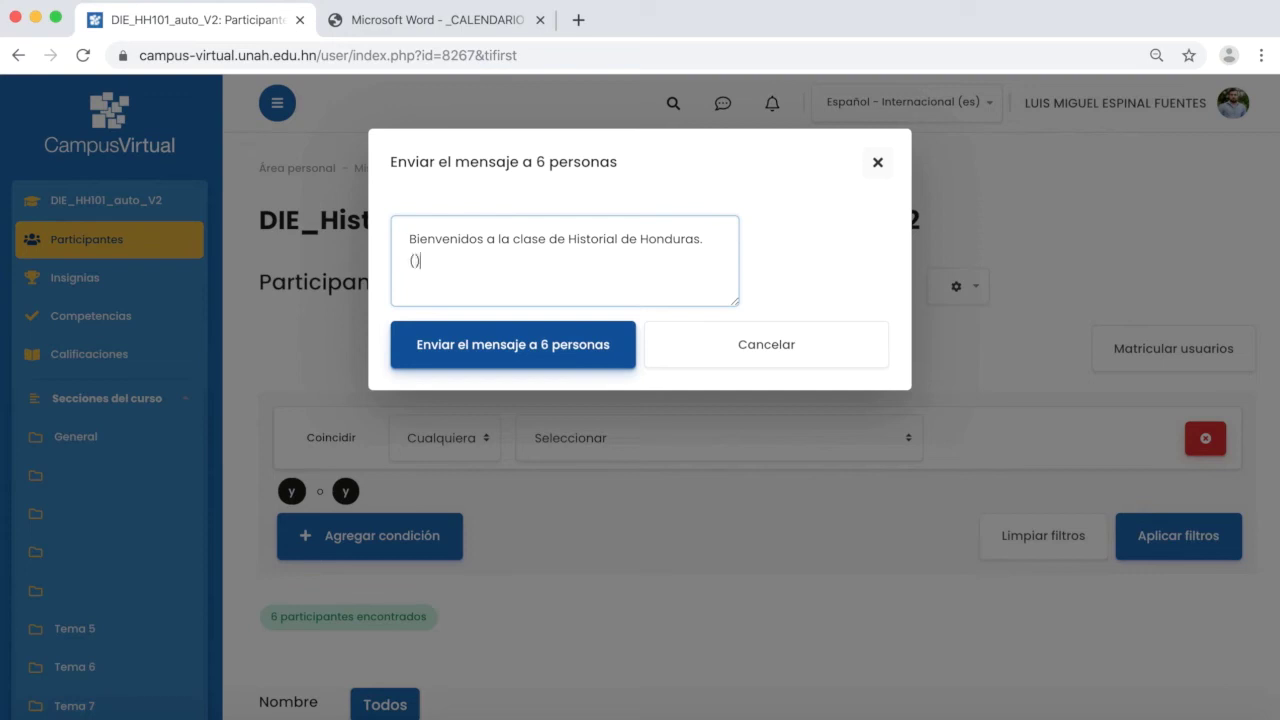
type("eba")
left_click(516, 344)
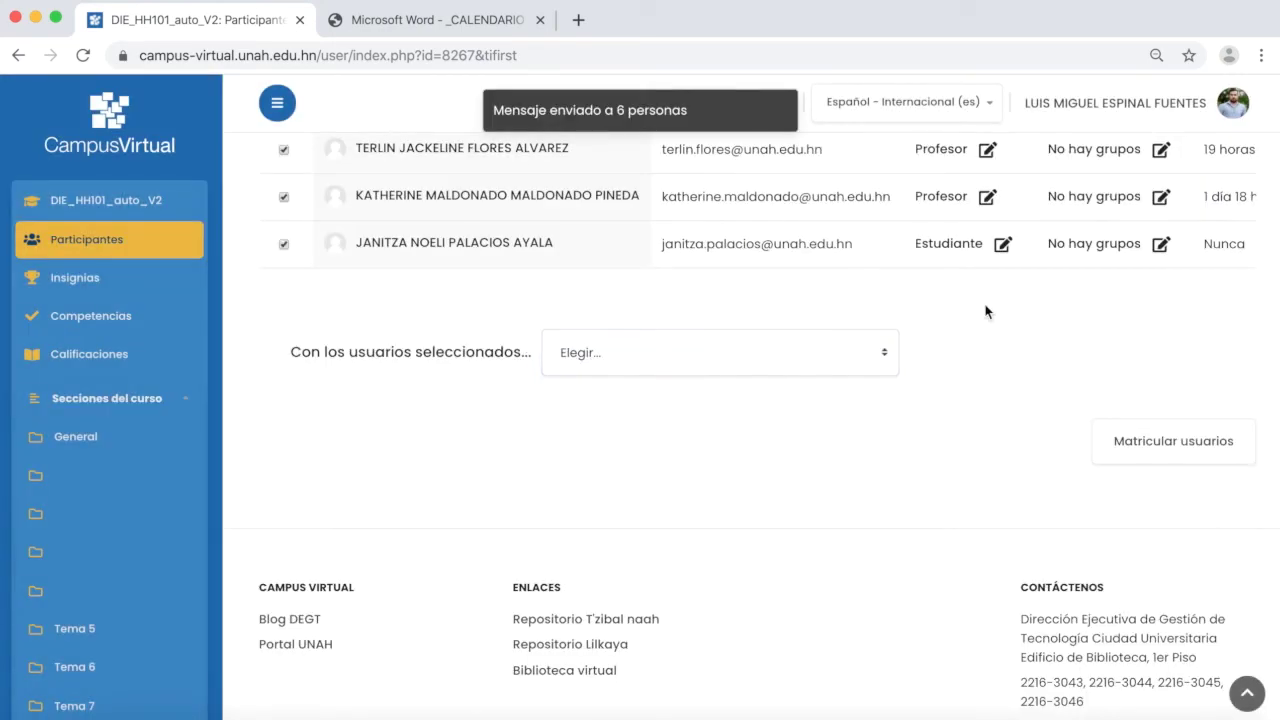
View the sent message in the starred conversation from the course page, and close the messaging drawer
scroll(986, 312, "up", 3)
scroll(986, 312, "up", 3)
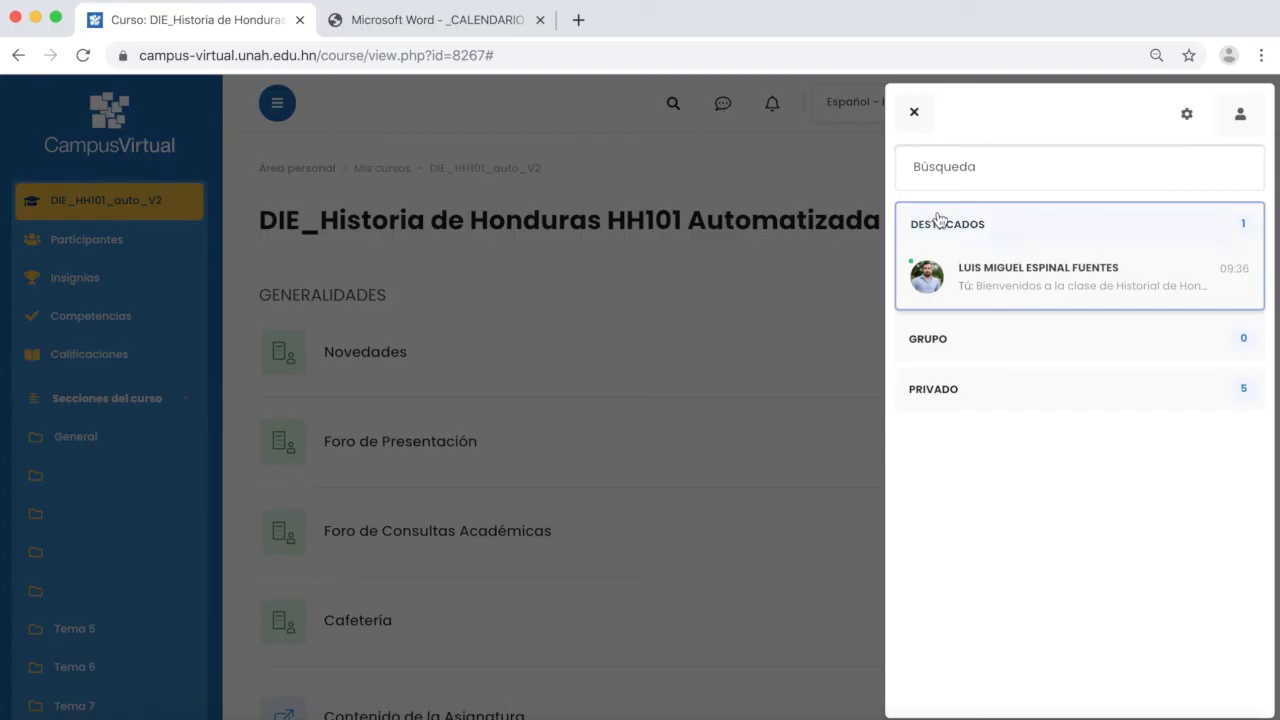
left_click(1006, 271)
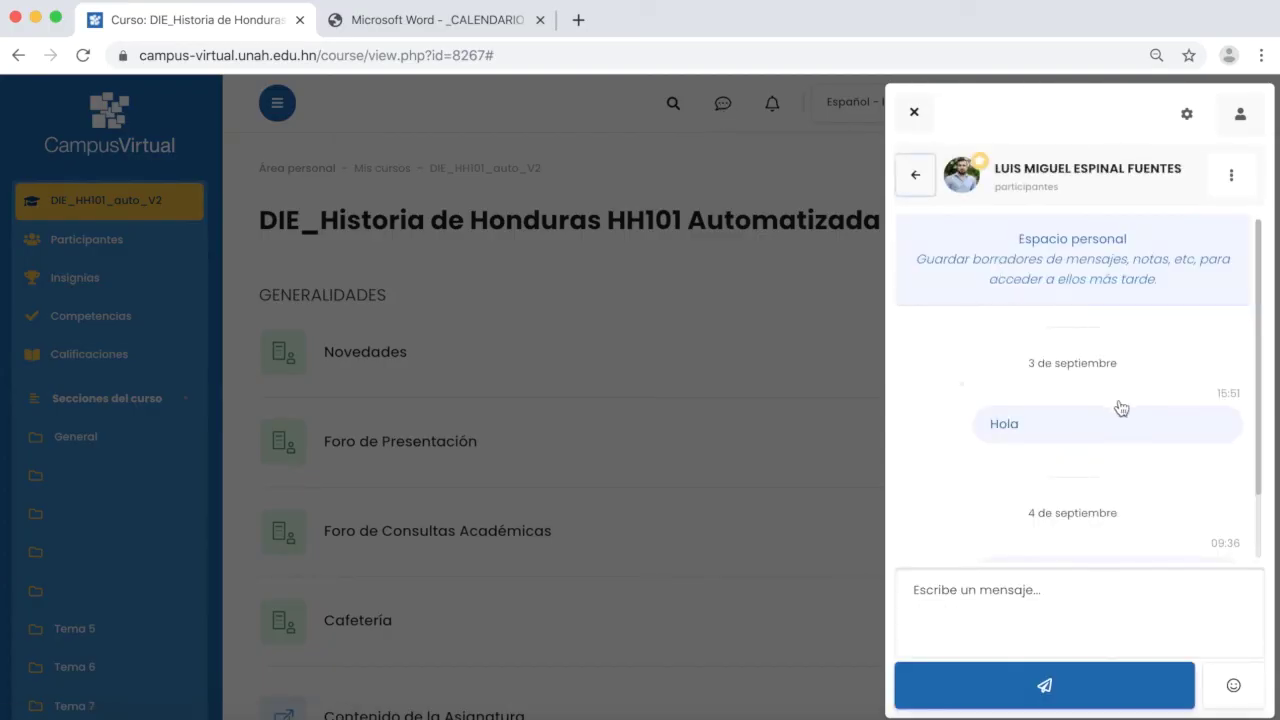
left_click_drag(1254, 341, 1257, 429)
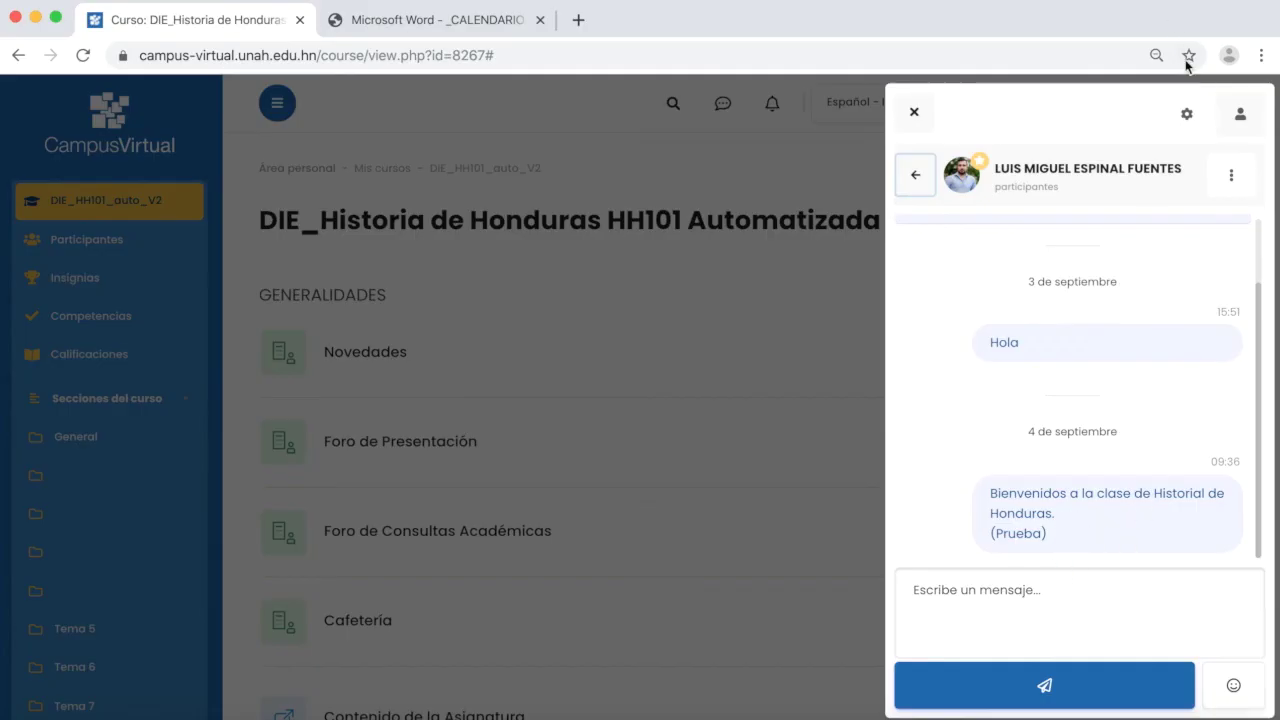
left_click(722, 103)
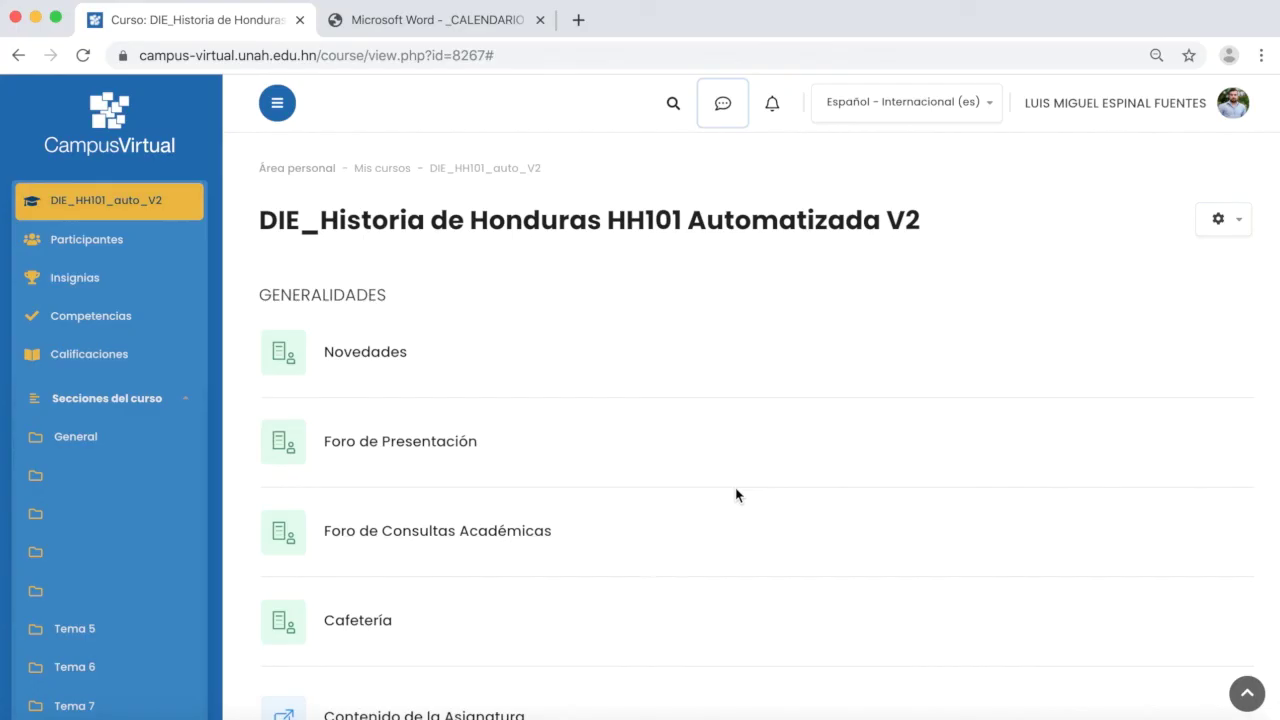